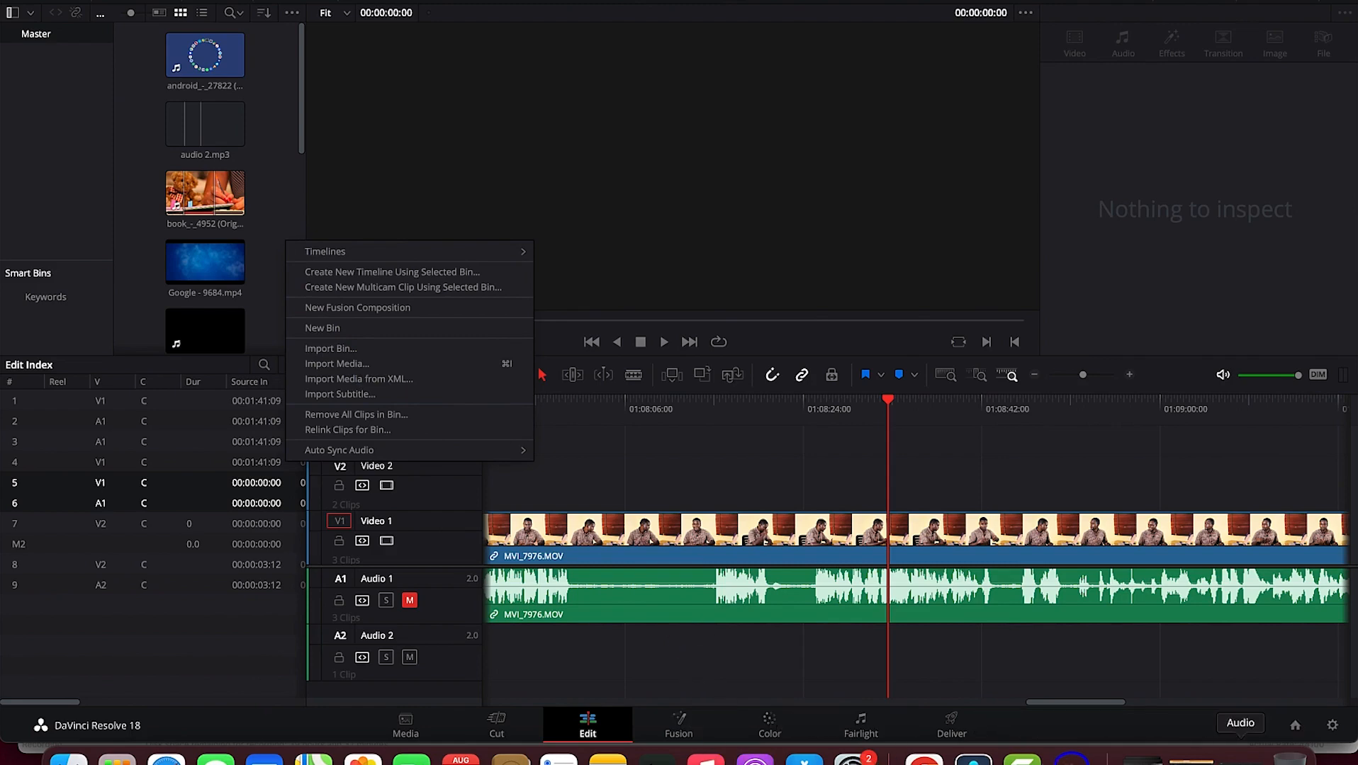
# Step: Import the Business Corporate background music file from the Audio folder and place it on Audio 2, starting right after the SoftMaker clip's end
pyautogui.click(1244, 756)
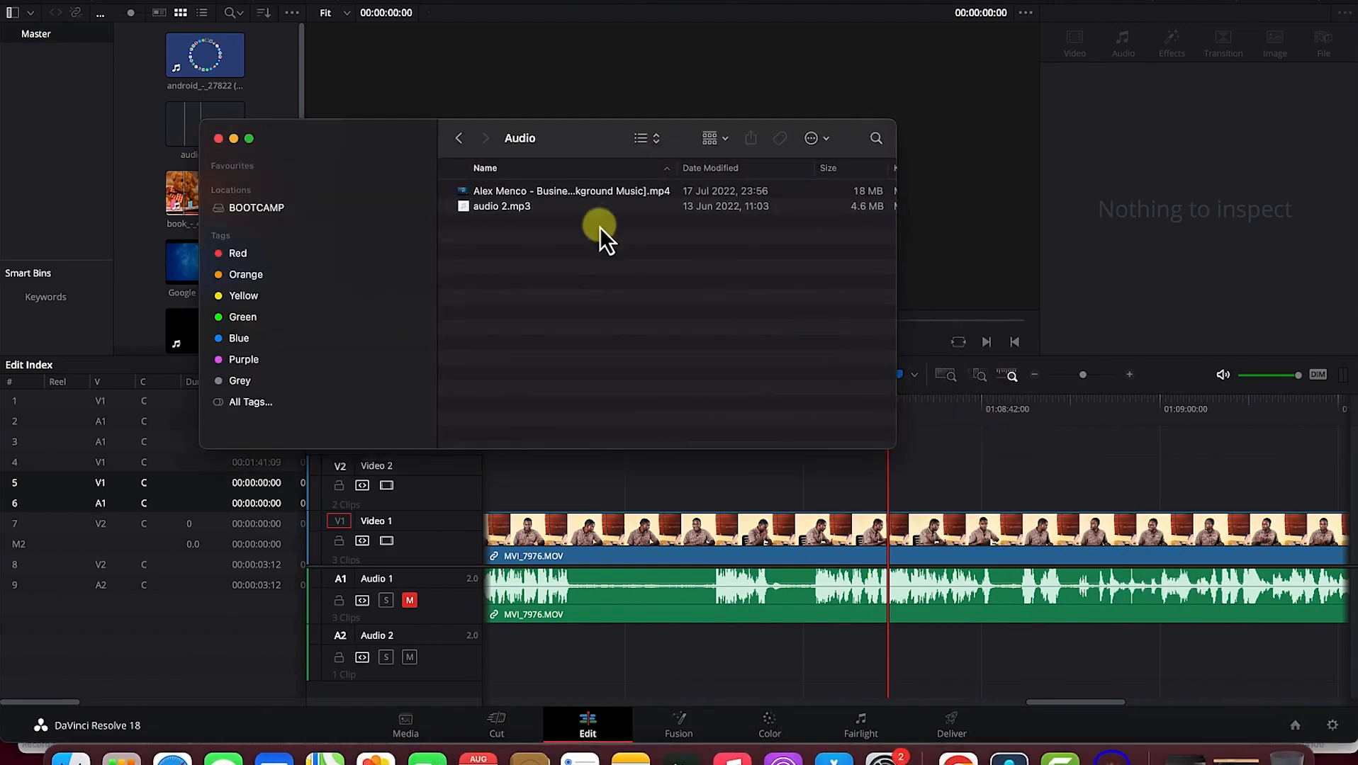
pyautogui.click(513, 195)
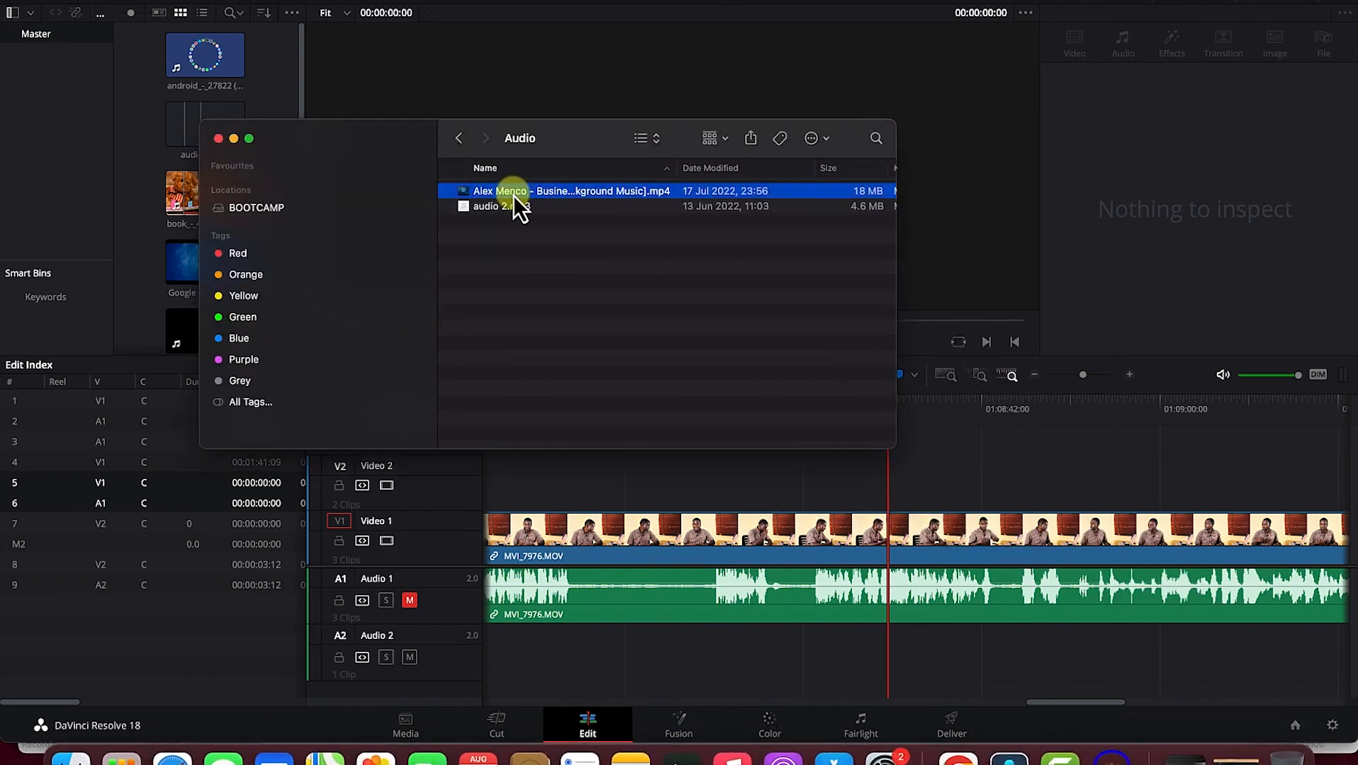
pyautogui.moveTo(513, 195); pyautogui.dragTo(258, 88)
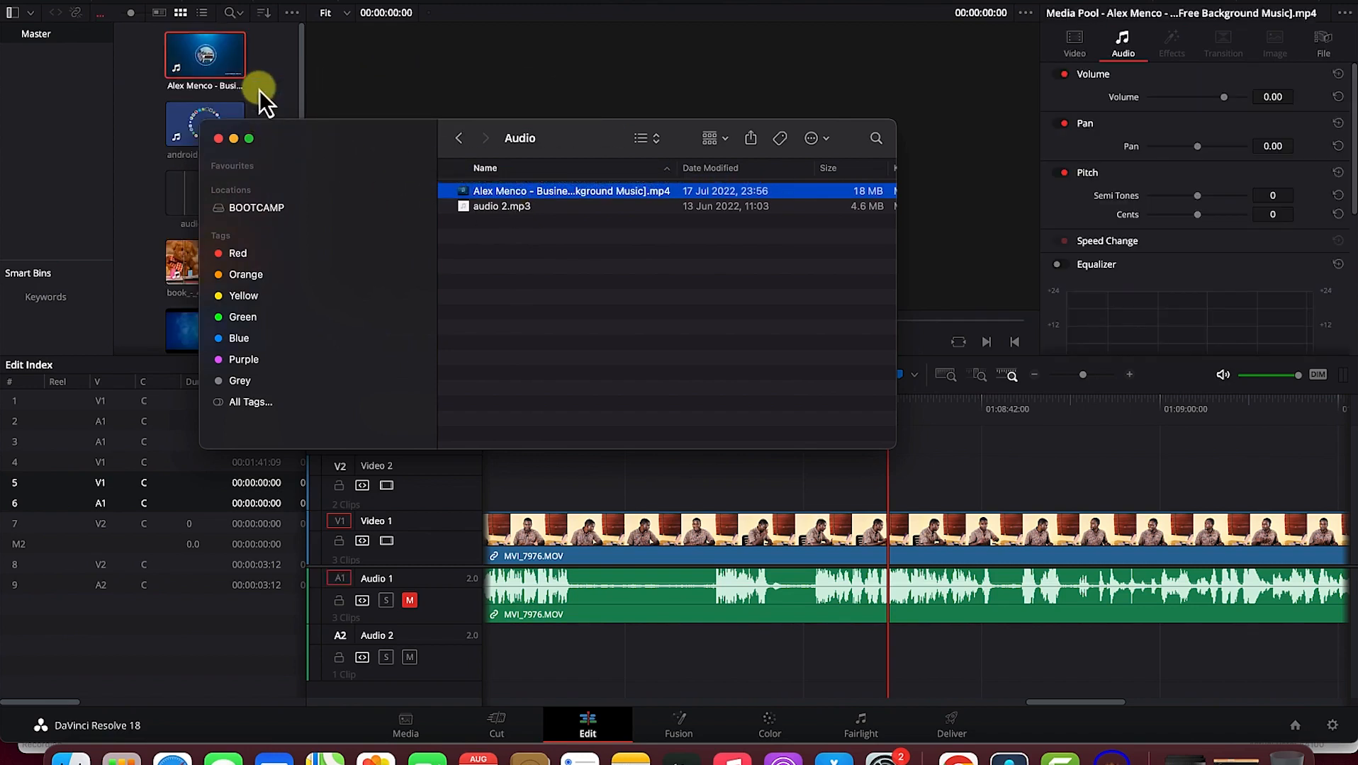
pyautogui.click(282, 82)
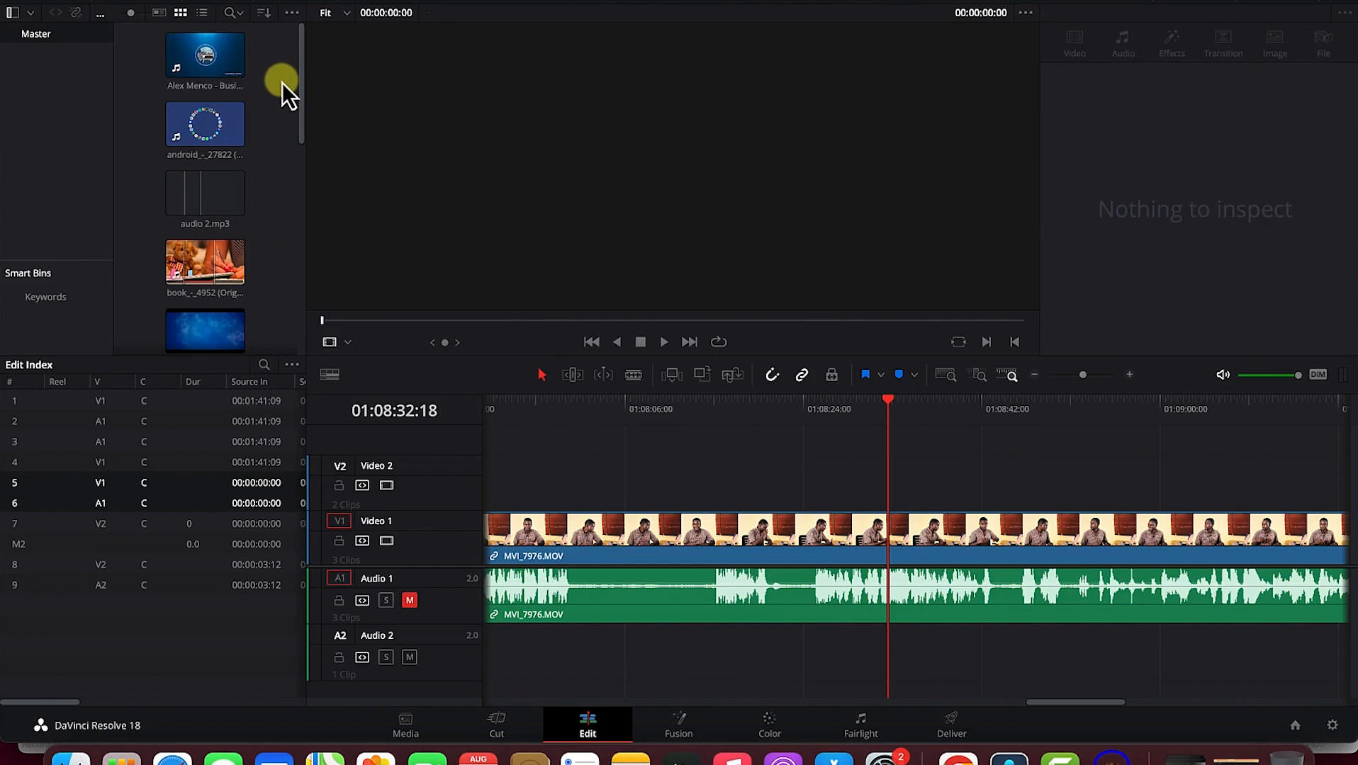
pyautogui.moveTo(220, 62); pyautogui.dragTo(583, 636)
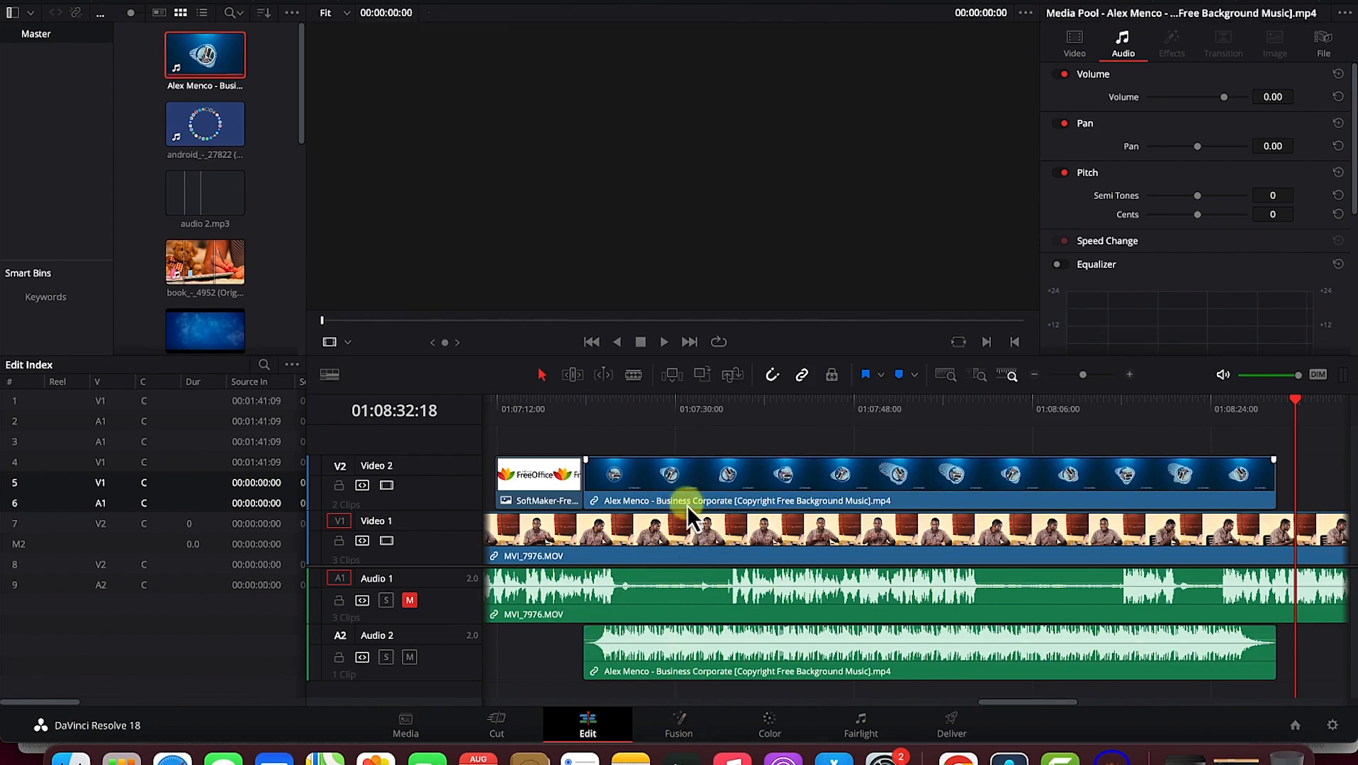
# Step: Unlink the music clip's video from its audio and delete the video part from the Video 2 track
pyautogui.click(709, 489)
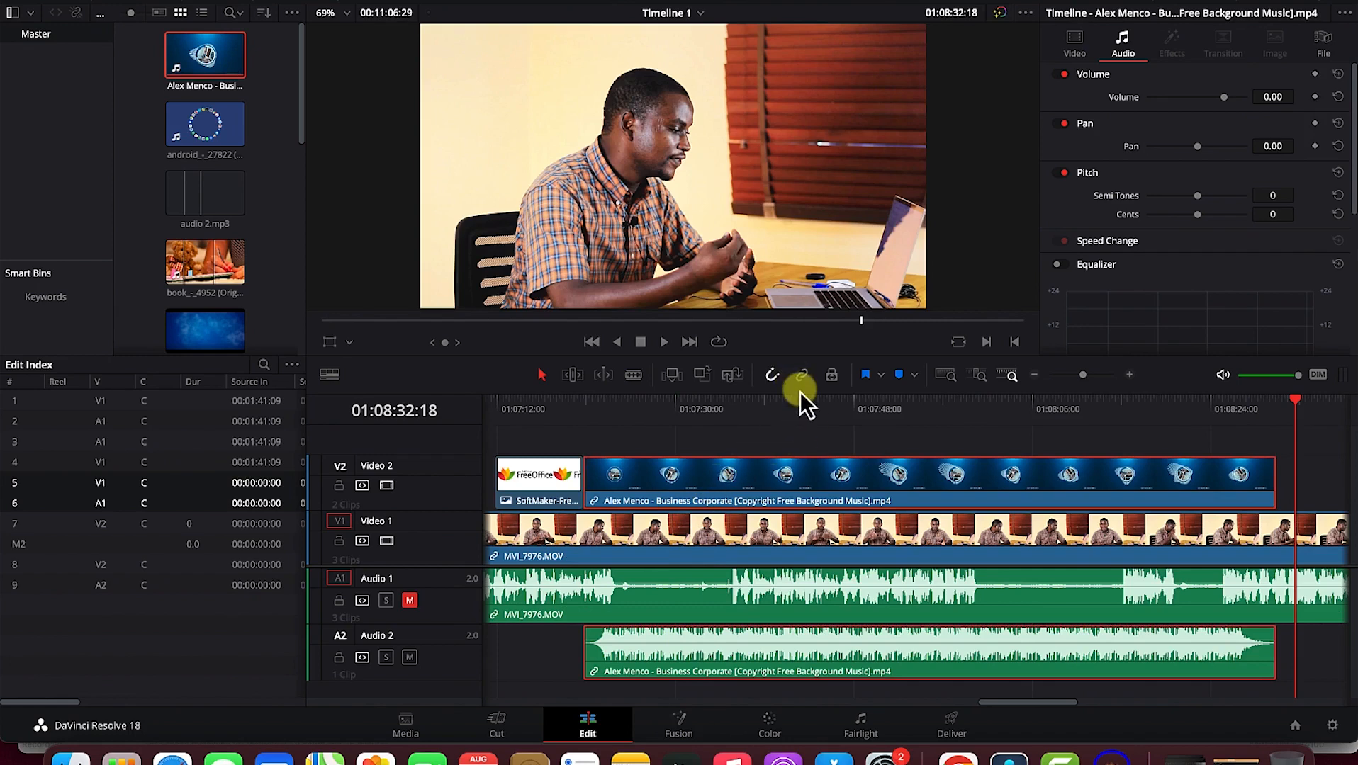
pyautogui.click(723, 445)
pyautogui.click(726, 482)
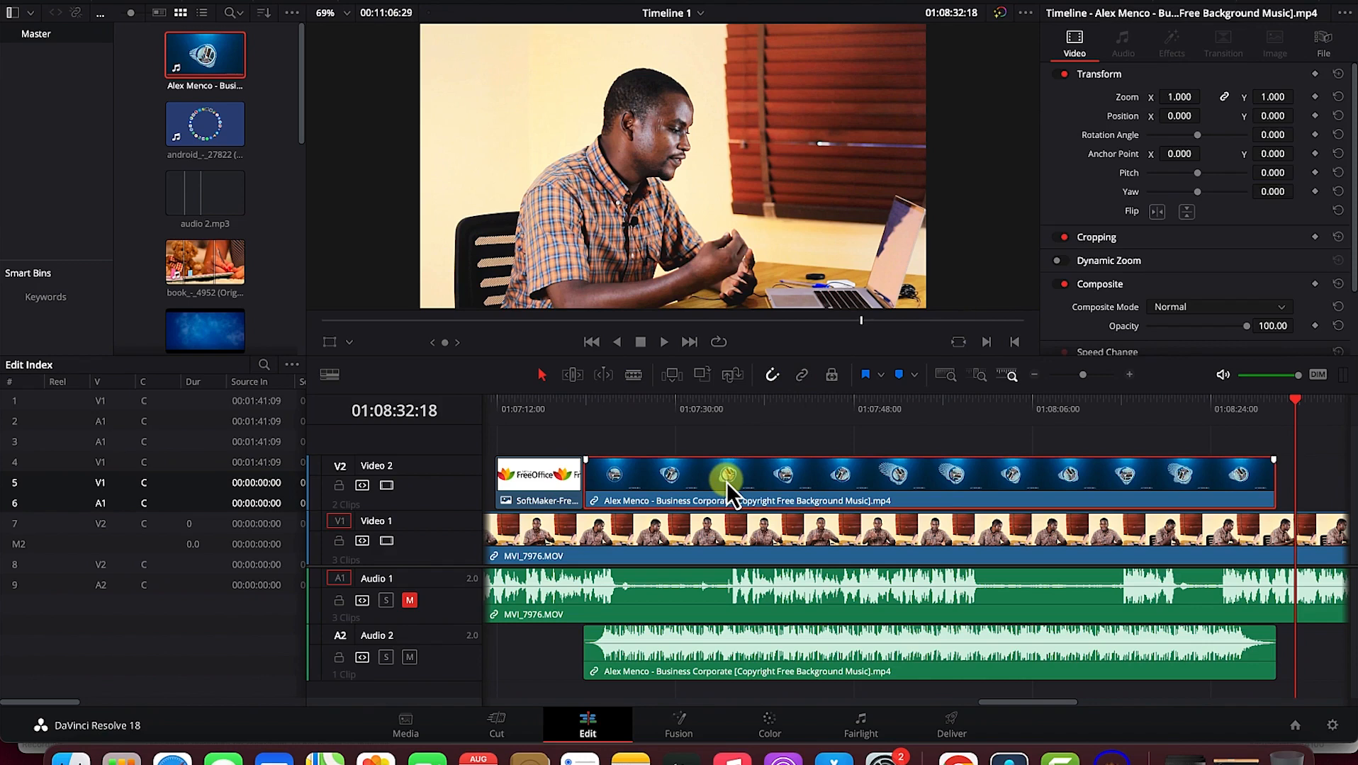
pyautogui.press('Delete')
# Step: Play the timeline from about 01:08:01:22 to preview the music, and return the playhead to 01:08:01:29
pyautogui.moveTo(1291, 410); pyautogui.dragTo(990, 408)
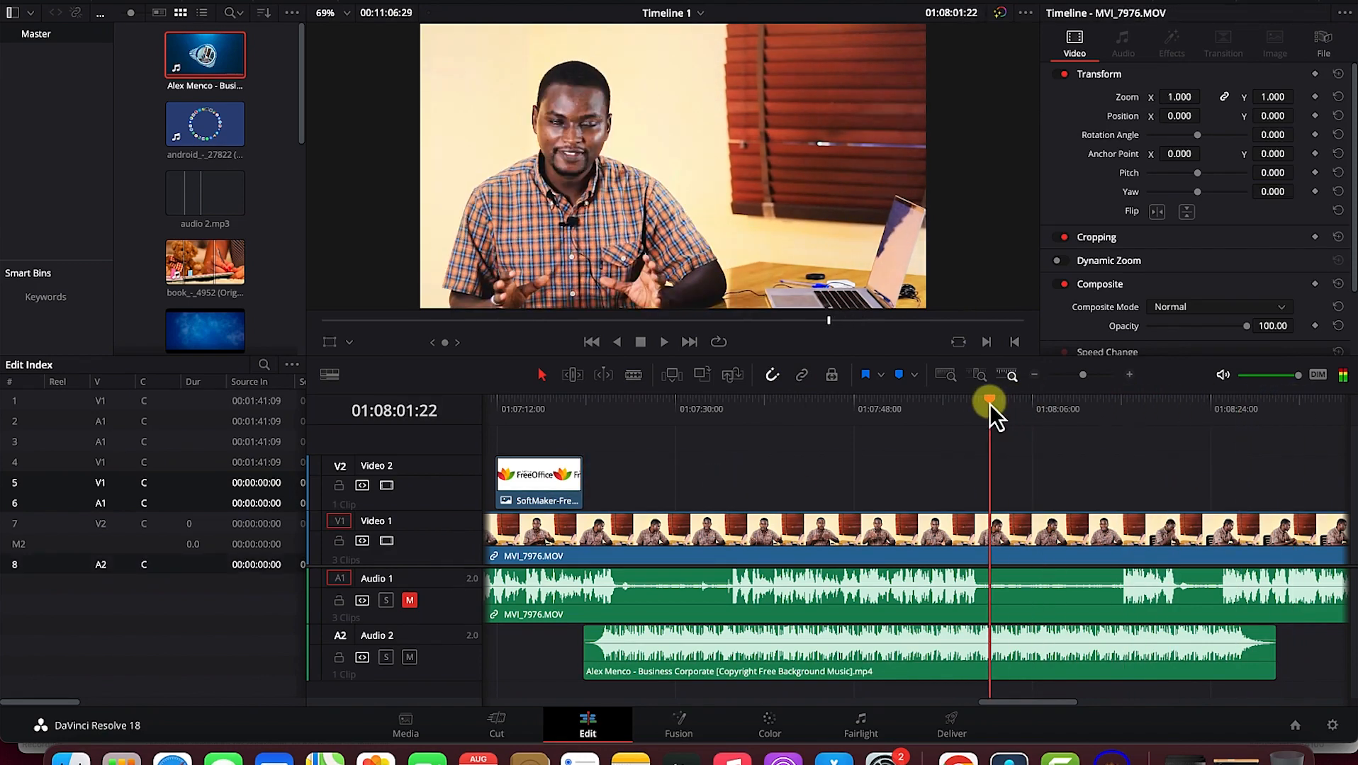
pyautogui.press('space')
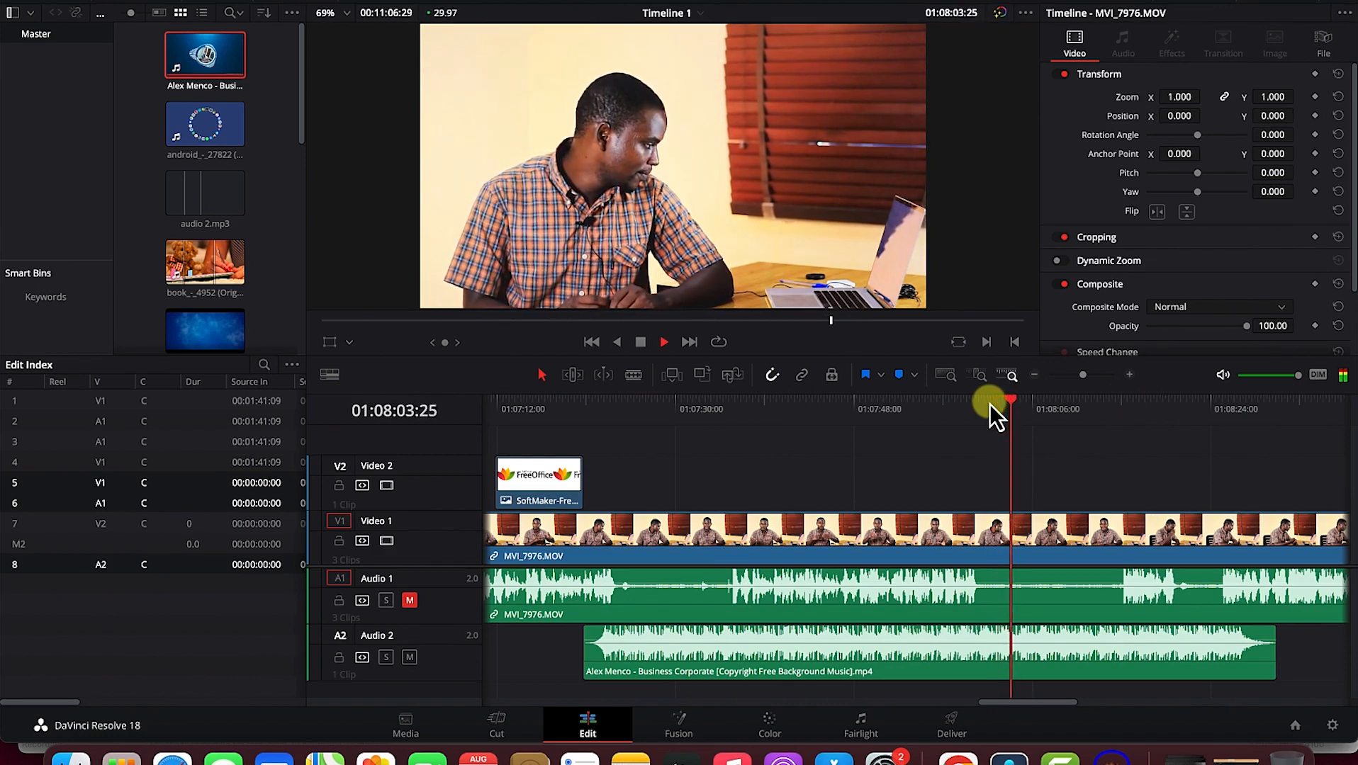
pyautogui.press('space')
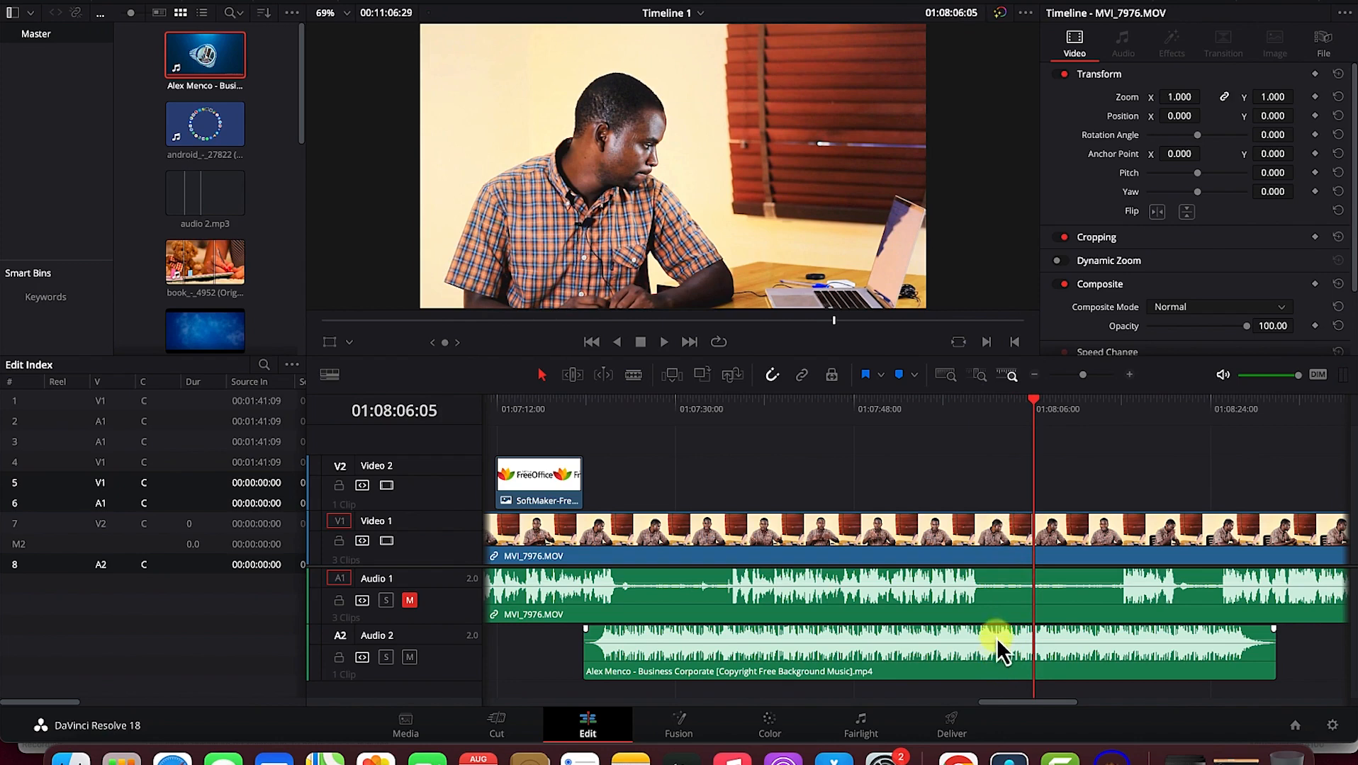
pyautogui.click(1032, 401)
pyautogui.moveTo(1032, 401); pyautogui.dragTo(992, 402)
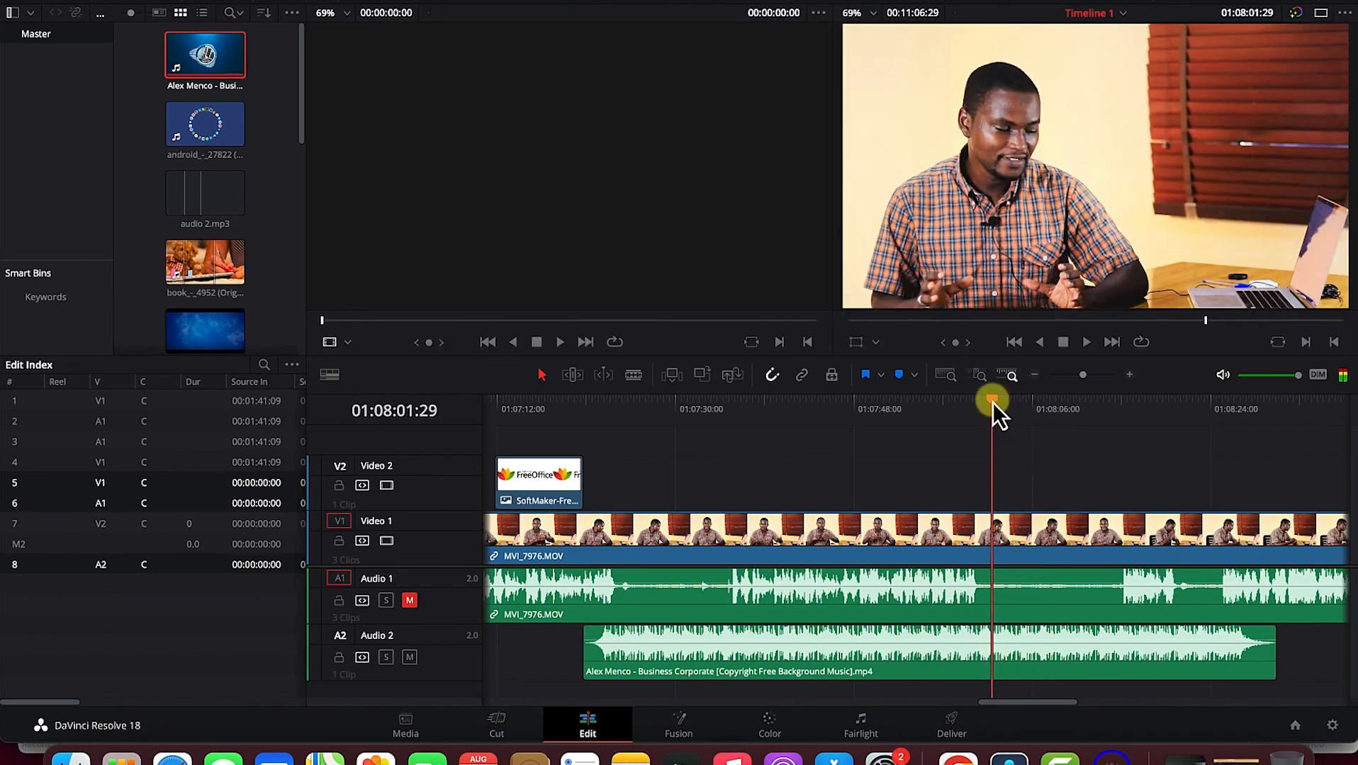
# Step: Adjust the music clip's volume directly on the timeline, lowering it to about -9.57 dB and raising it to -1.60 dB
pyautogui.click(893, 649)
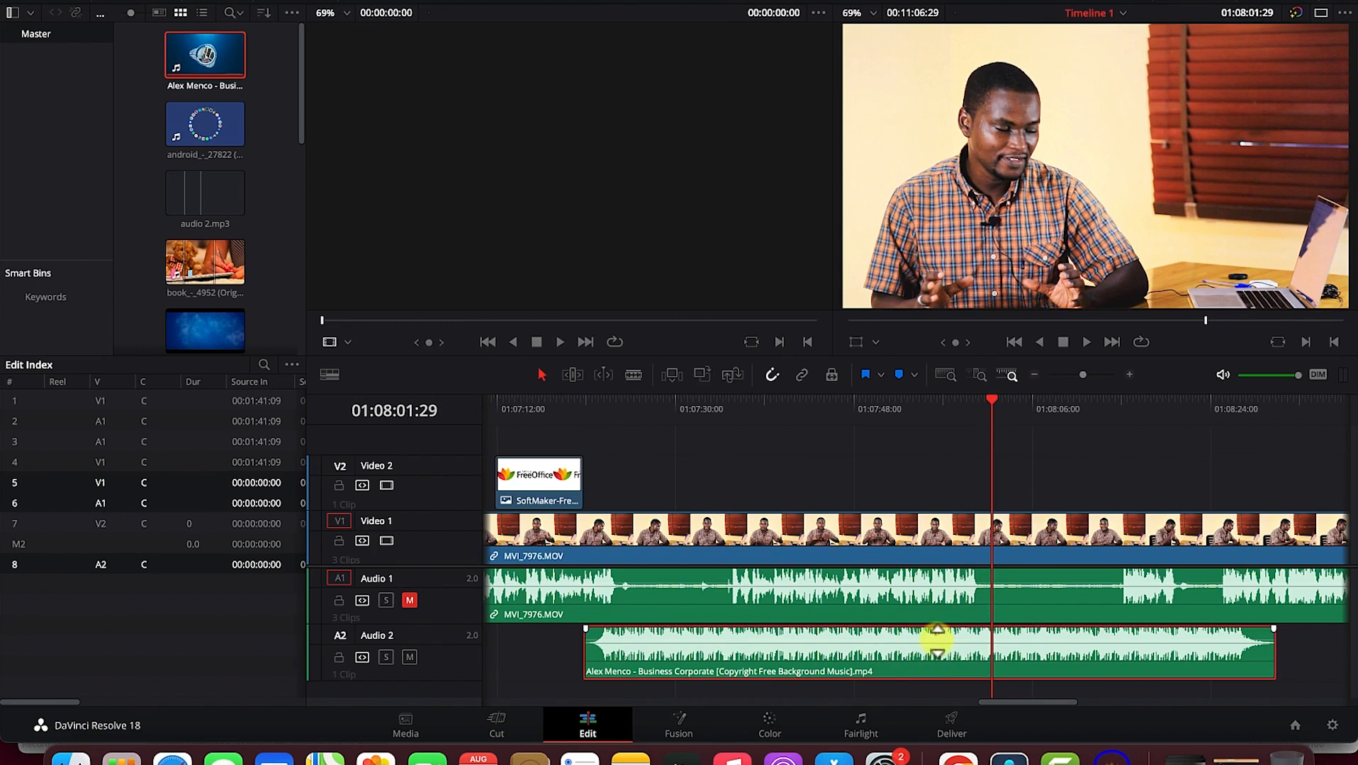
pyautogui.moveTo(937, 641); pyautogui.dragTo(937, 644)
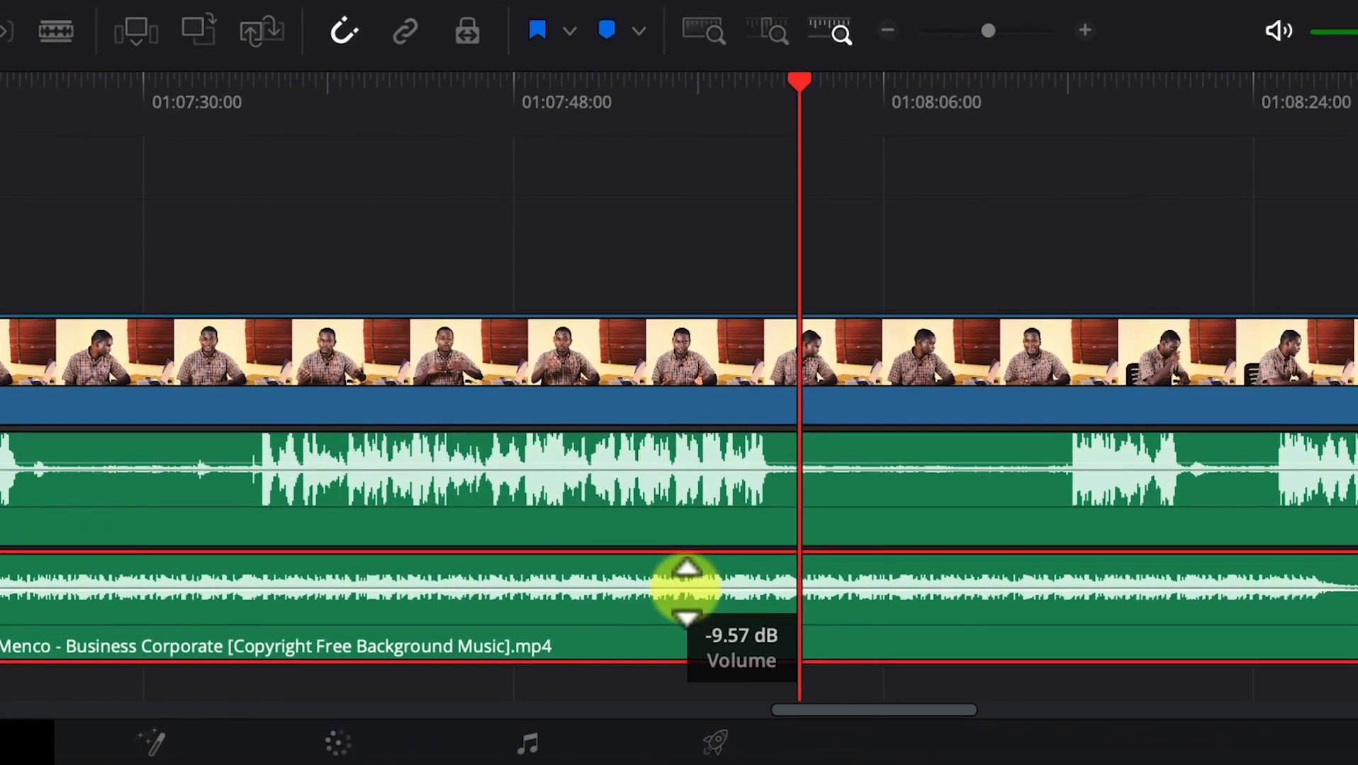
pyautogui.moveTo(686, 594)
pyautogui.mouseDown()
pyautogui.moveTo(688, 620)
pyautogui.moveTo(689, 581)
pyautogui.mouseUp()
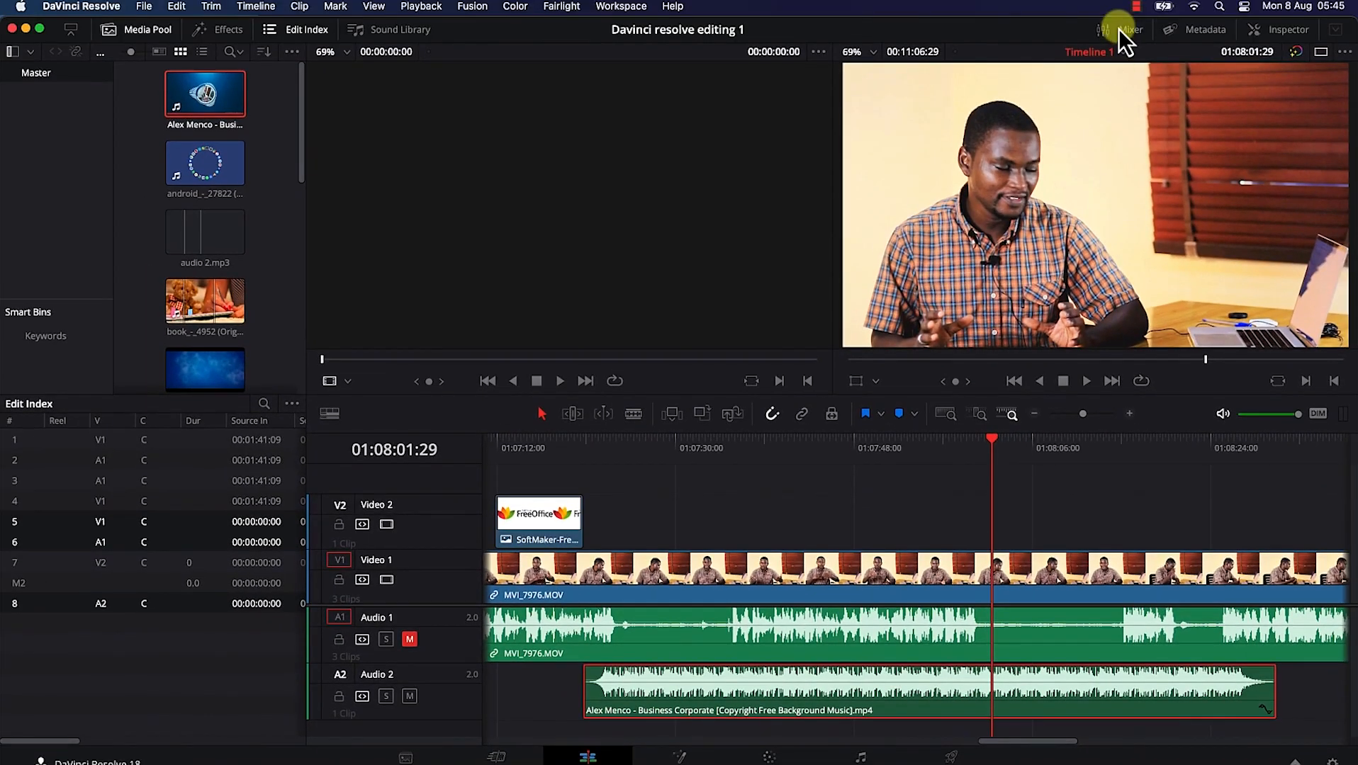
# Step: Show the audio Mixer, set the Audio 2 track level to +0.2, and save the project
pyautogui.click(1120, 30)
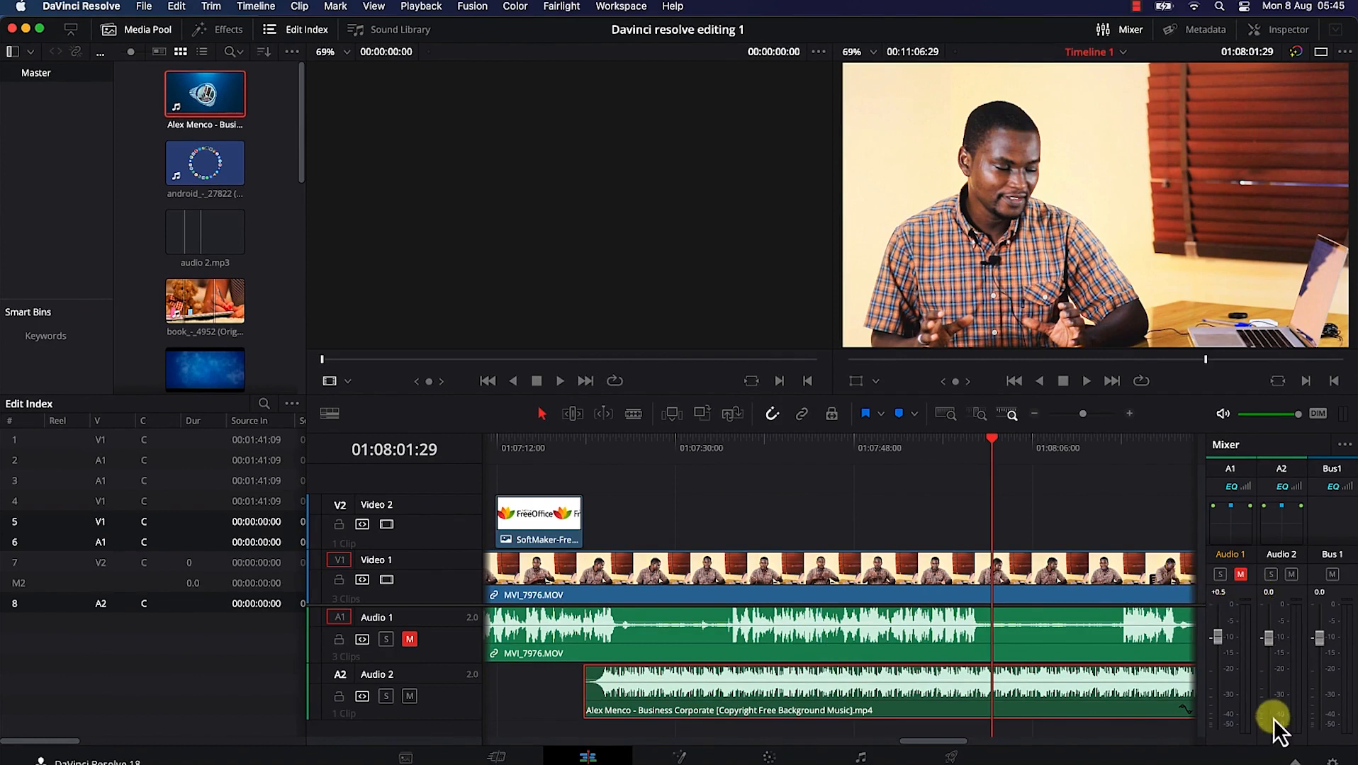
pyautogui.moveTo(1271, 642); pyautogui.dragTo(1270, 655)
pyautogui.press('super+s')
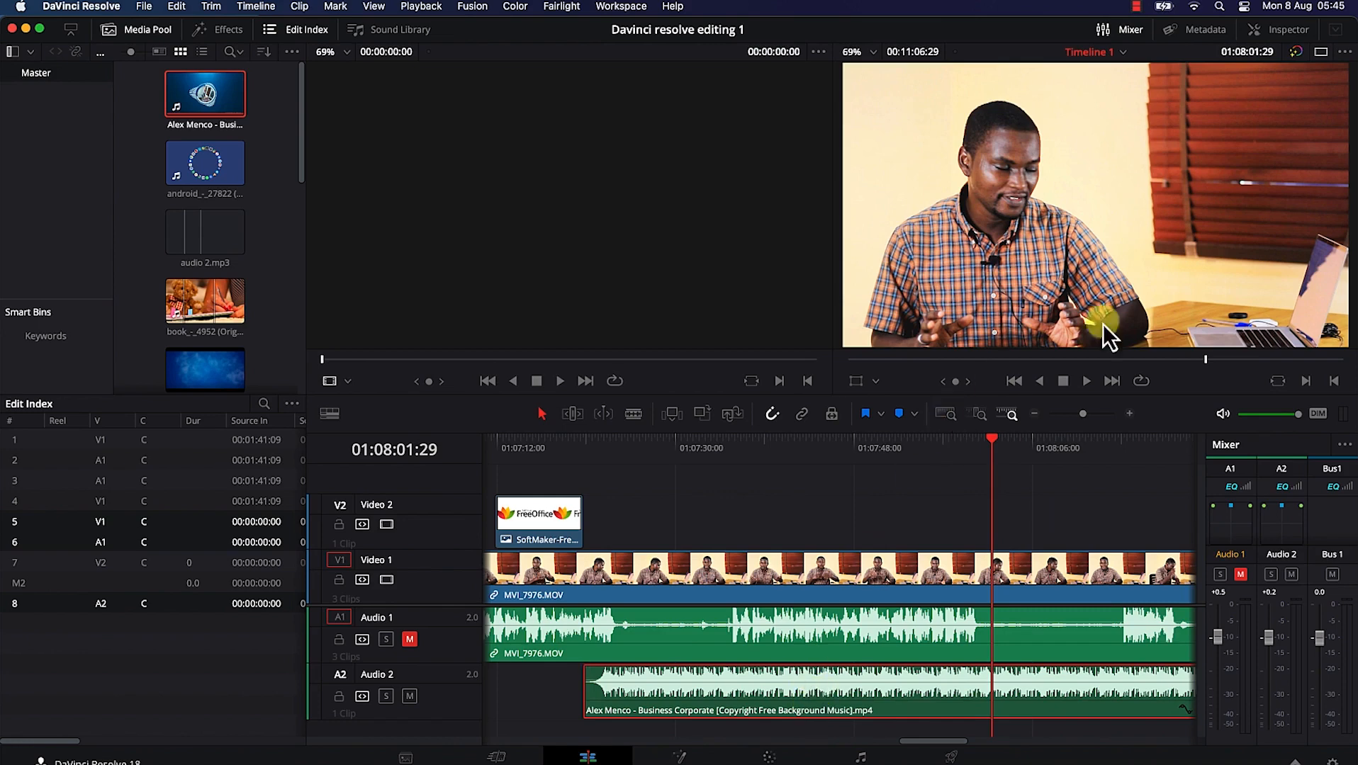
# Step: Show the music clip's audio properties in the Inspector, try a volume of -2.75, and reset the volume to 0.00
pyautogui.click(1283, 32)
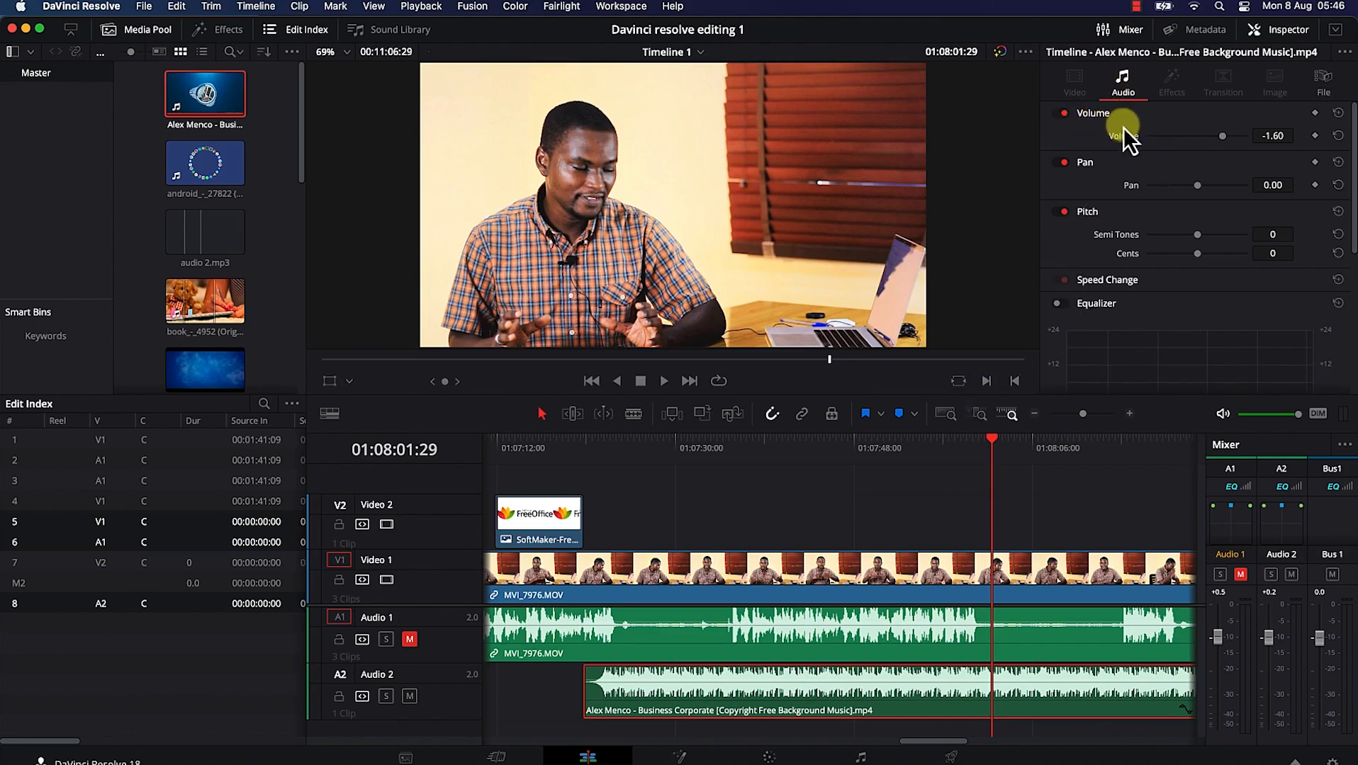
pyautogui.moveTo(1224, 140)
pyautogui.mouseDown()
pyautogui.moveTo(1189, 140)
pyautogui.moveTo(1221, 142)
pyautogui.mouseUp()
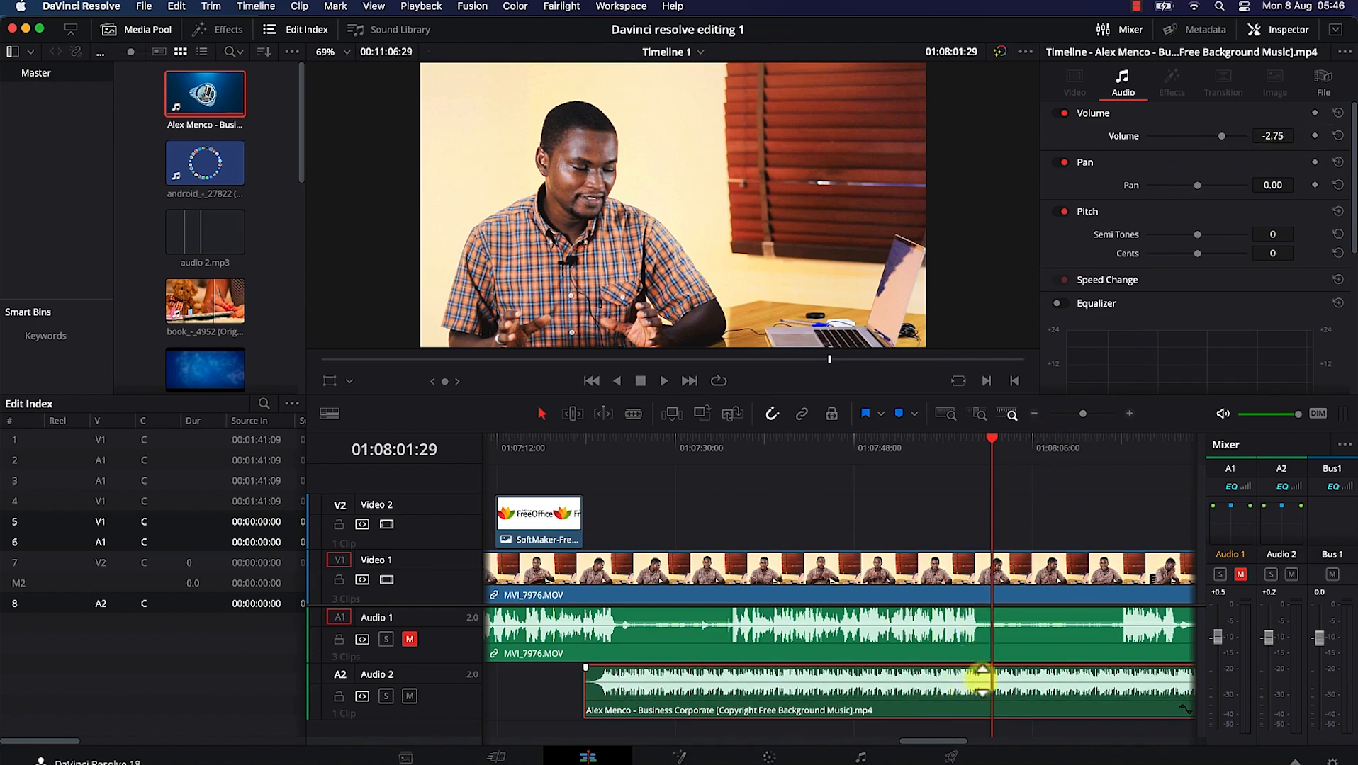
pyautogui.click(1339, 136)
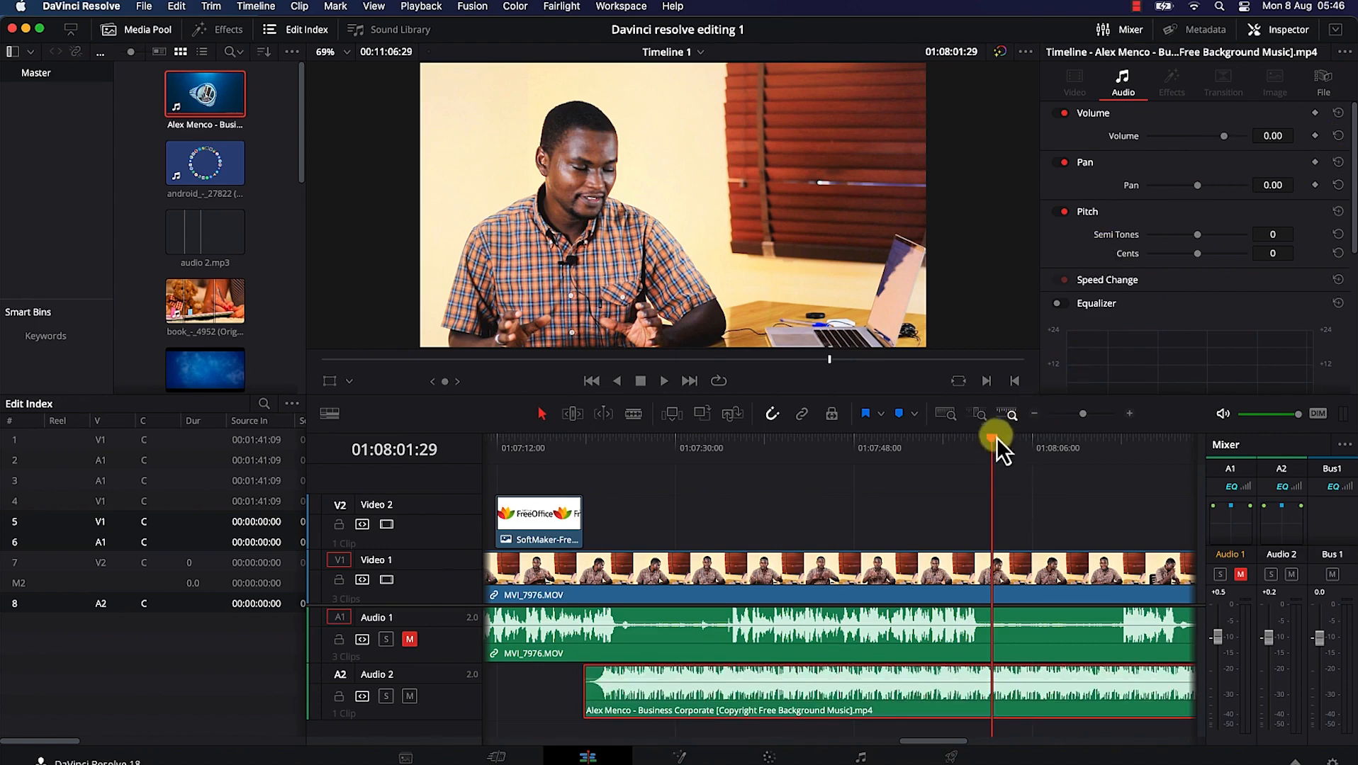
# Step: Split the music clip on Audio 2 at 01:08:01:29 with the Blade tool
pyautogui.hscroll(5, 873, 587)
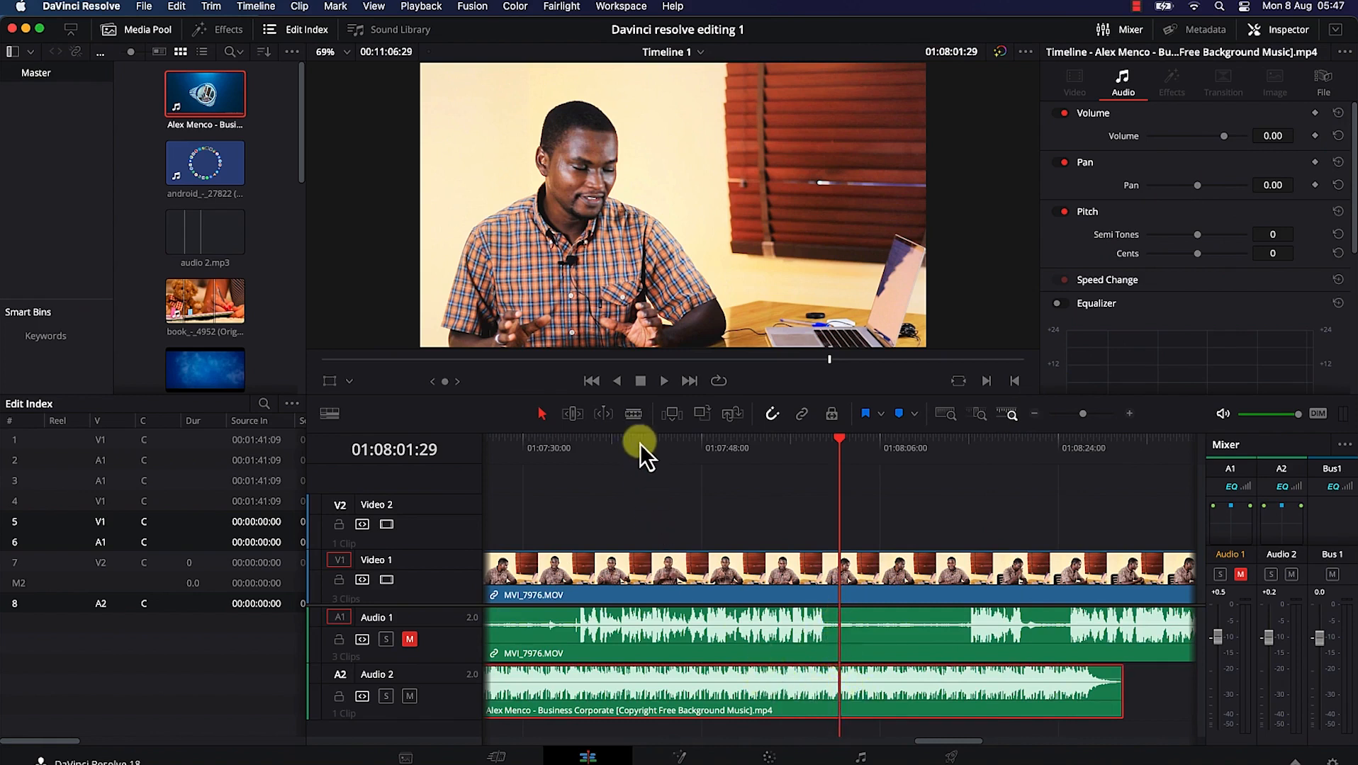
pyautogui.click(635, 415)
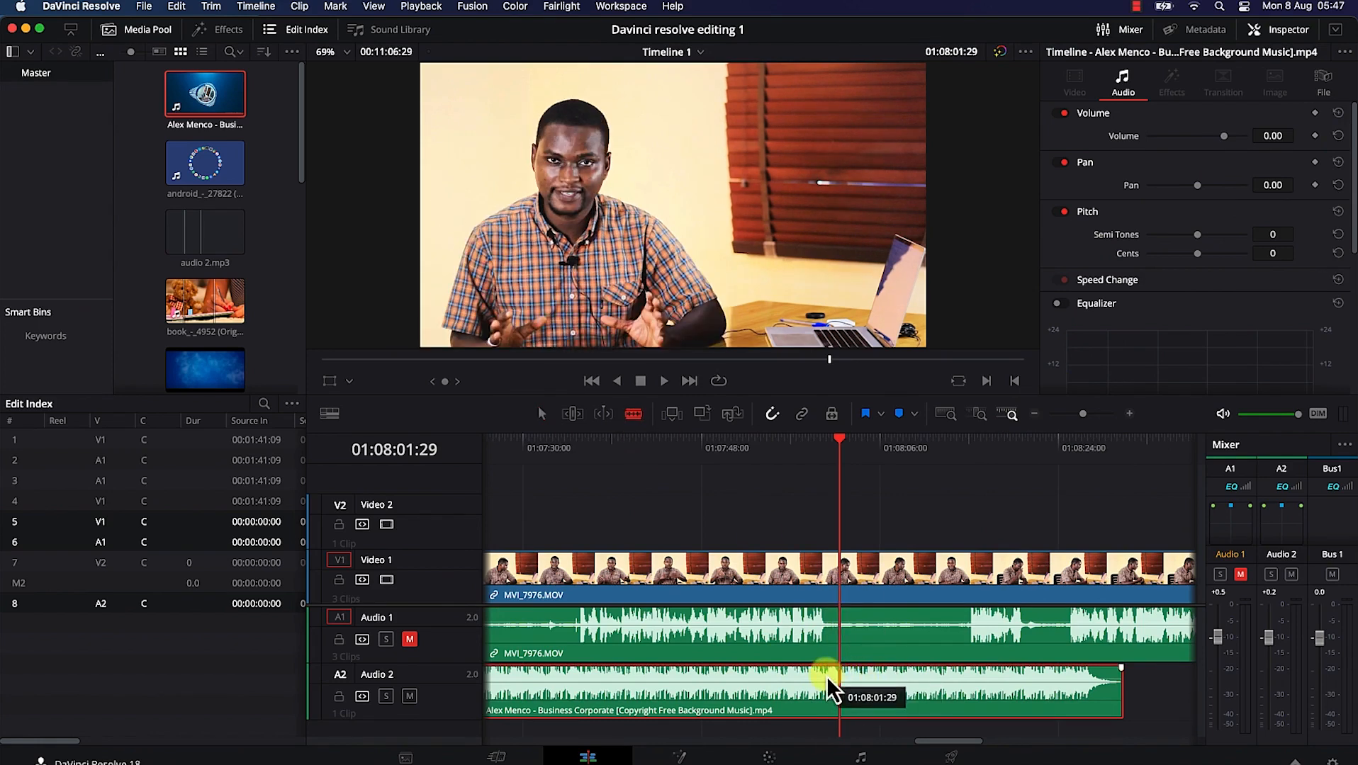
pyautogui.click(841, 691)
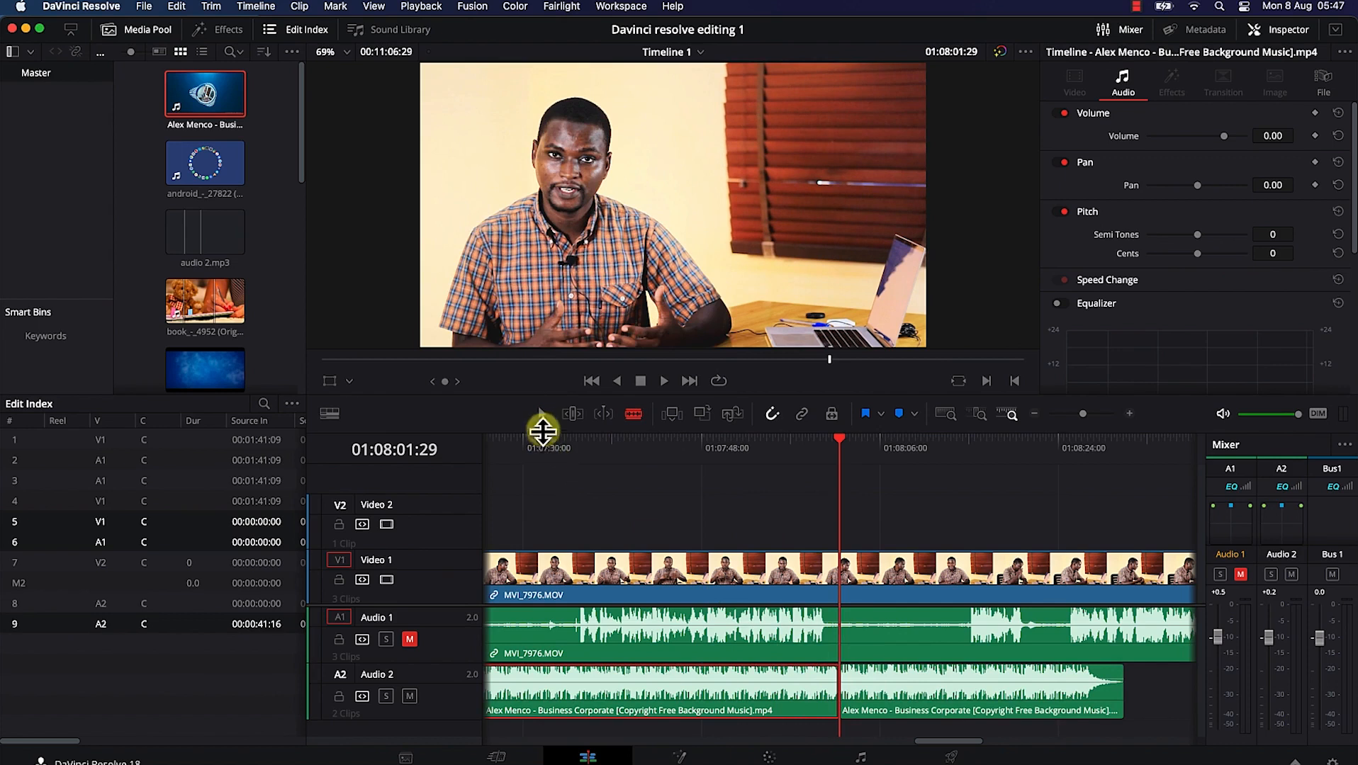
# Step: Return to the selection tool and add a fade-out at the end of the first music segment on Audio 2
pyautogui.click(885, 717)
pyautogui.click(803, 700)
pyautogui.moveTo(830, 443); pyautogui.dragTo(812, 446)
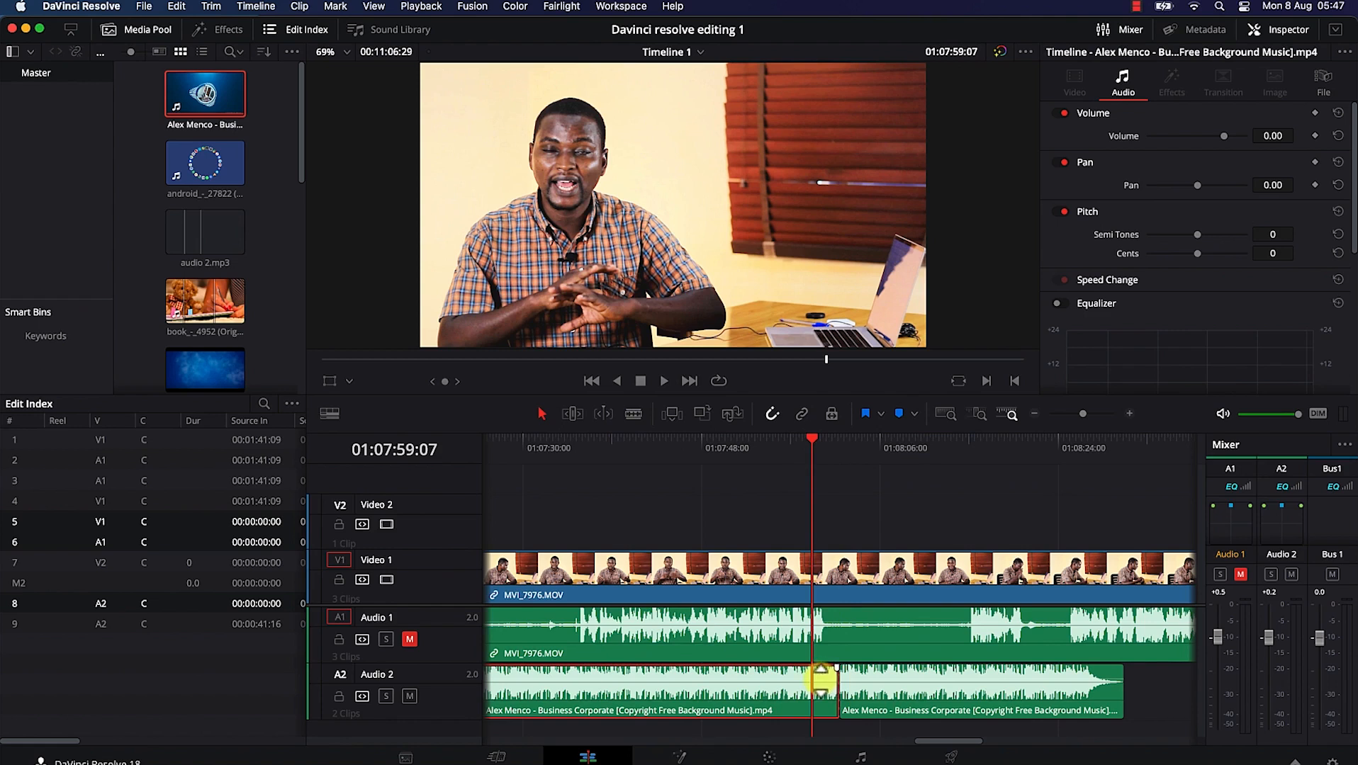
pyautogui.moveTo(836, 669); pyautogui.dragTo(792, 703)
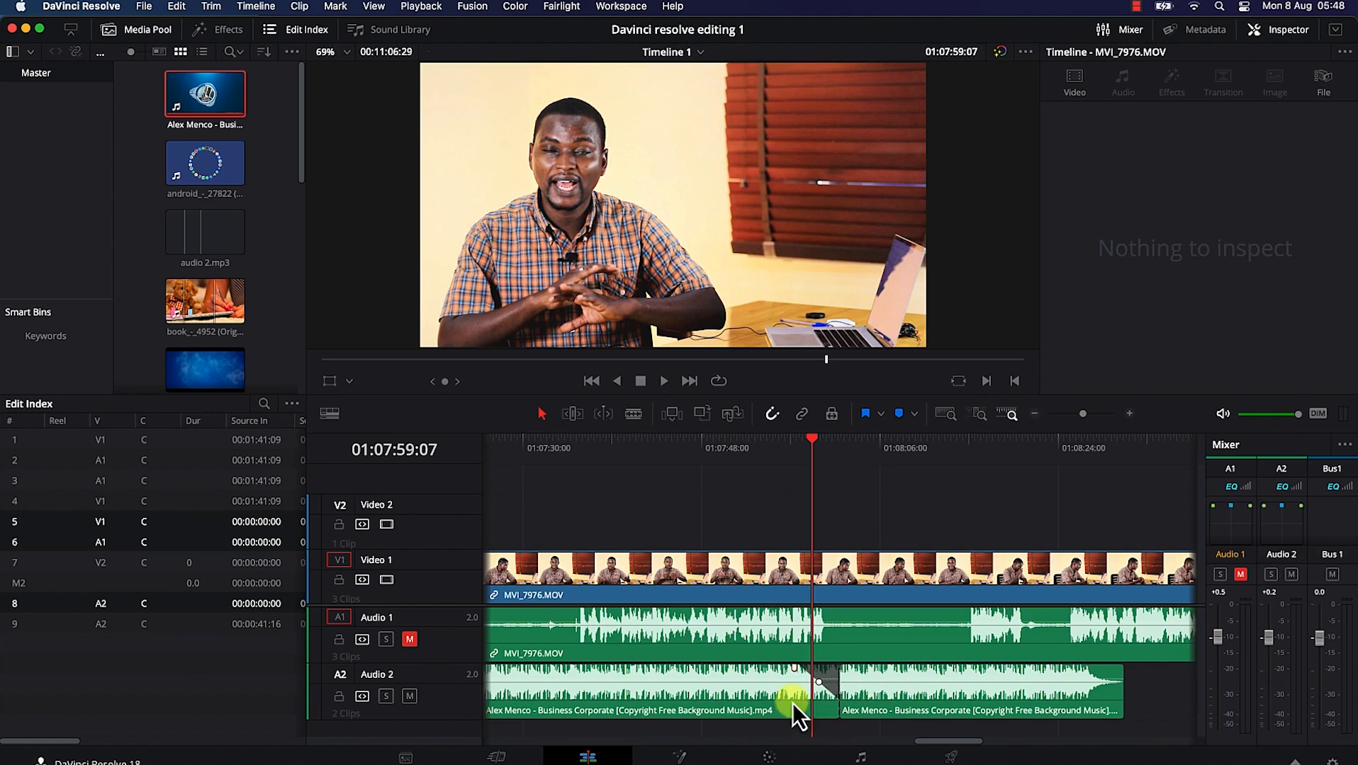
# Step: Play the timeline from 01:07:55:26 to listen to the first music segment's fade-out
pyautogui.moveTo(813, 439); pyautogui.dragTo(779, 448)
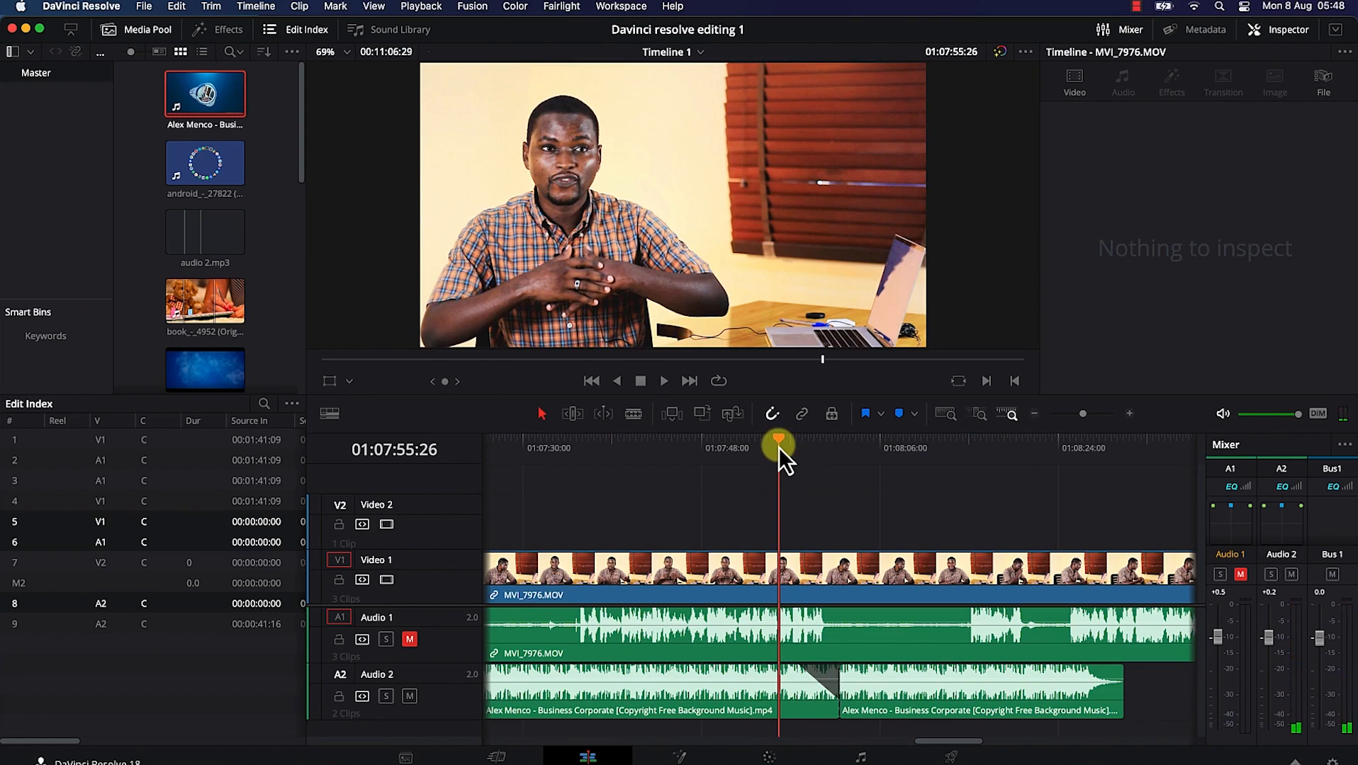
pyautogui.press('space')
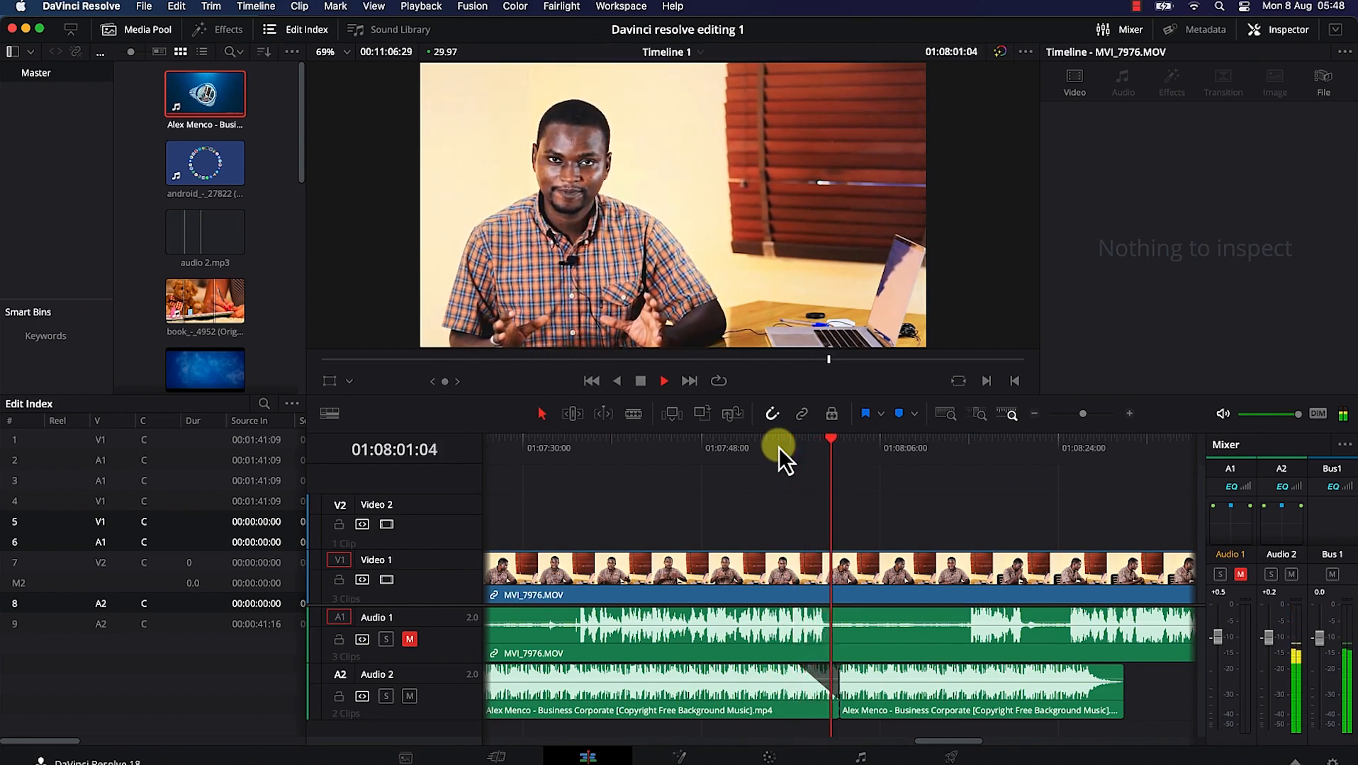
pyautogui.press('space')
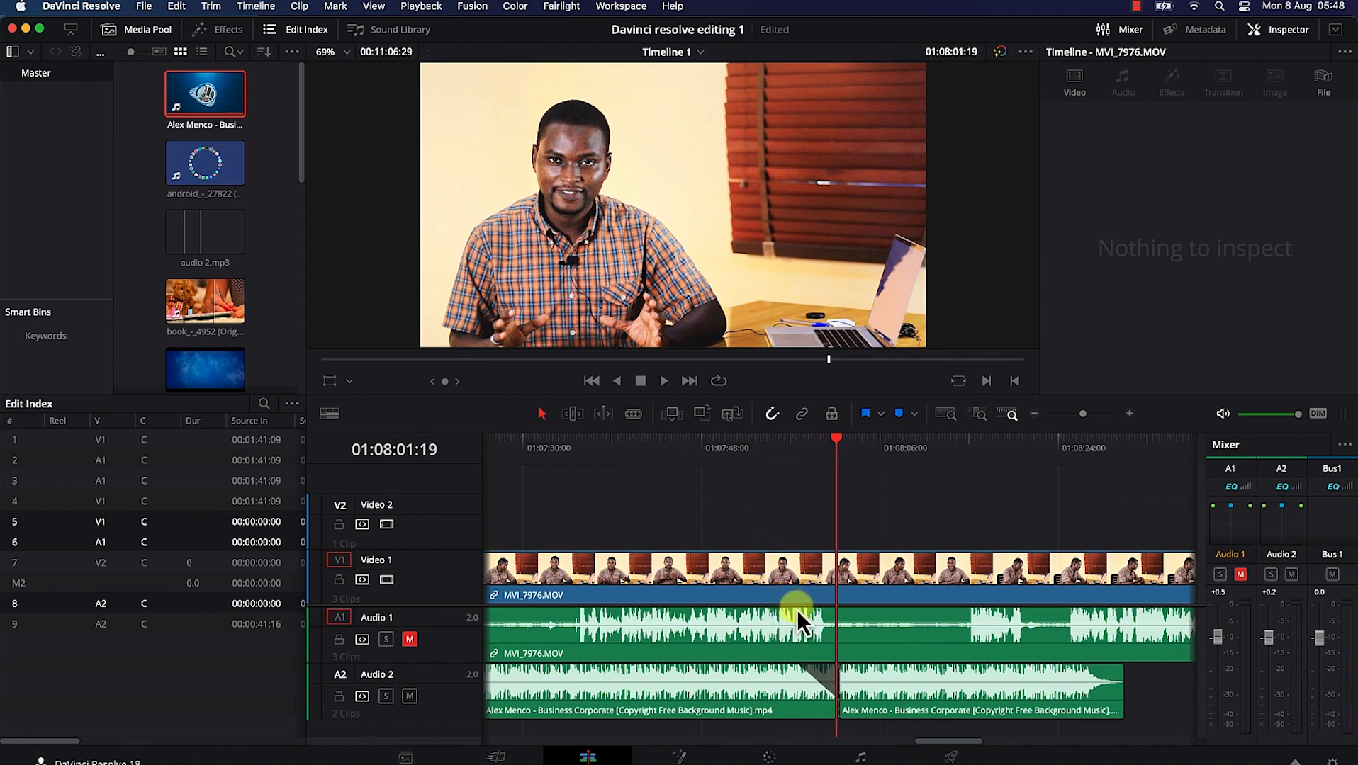
# Step: Add a fade-in at the start of the second music segment on Audio 2 and play it back
pyautogui.moveTo(870, 676)
pyautogui.click(885, 698)
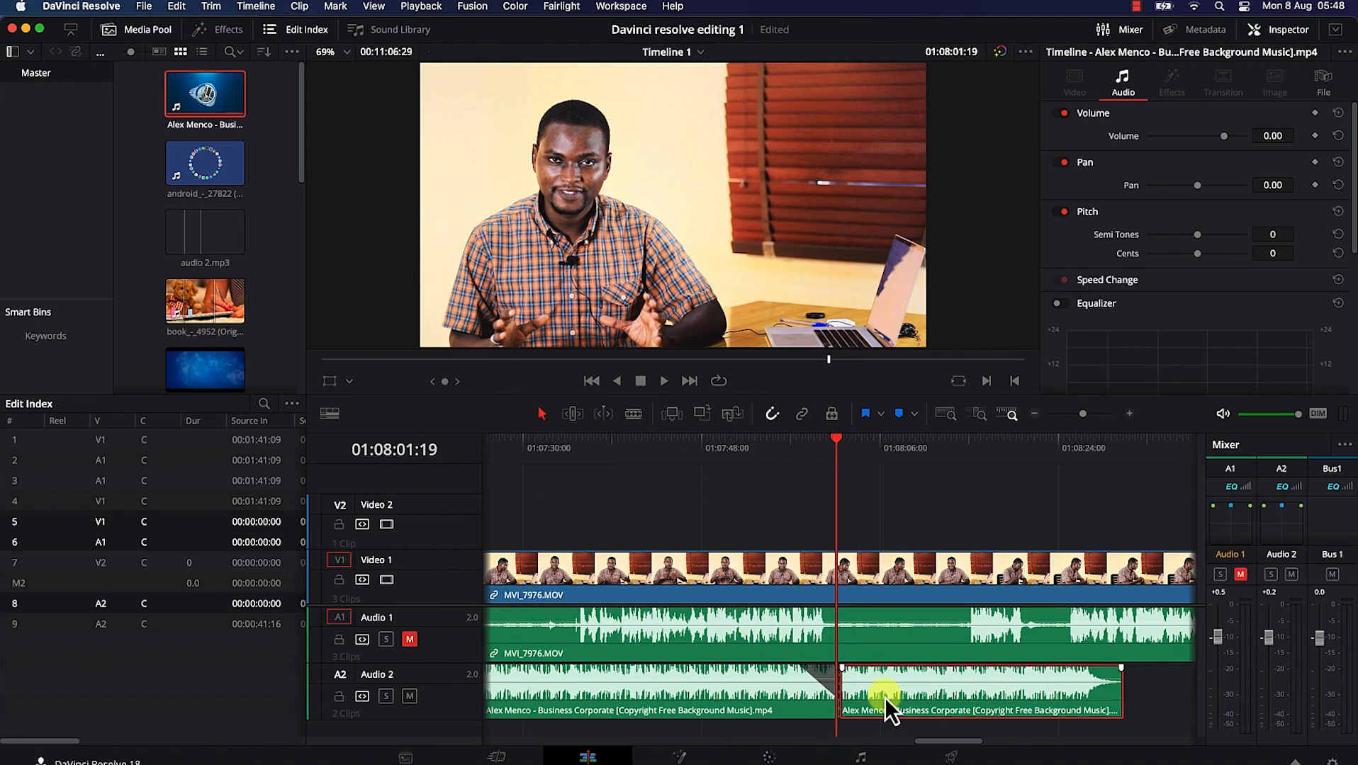
pyautogui.moveTo(842, 669); pyautogui.dragTo(883, 692)
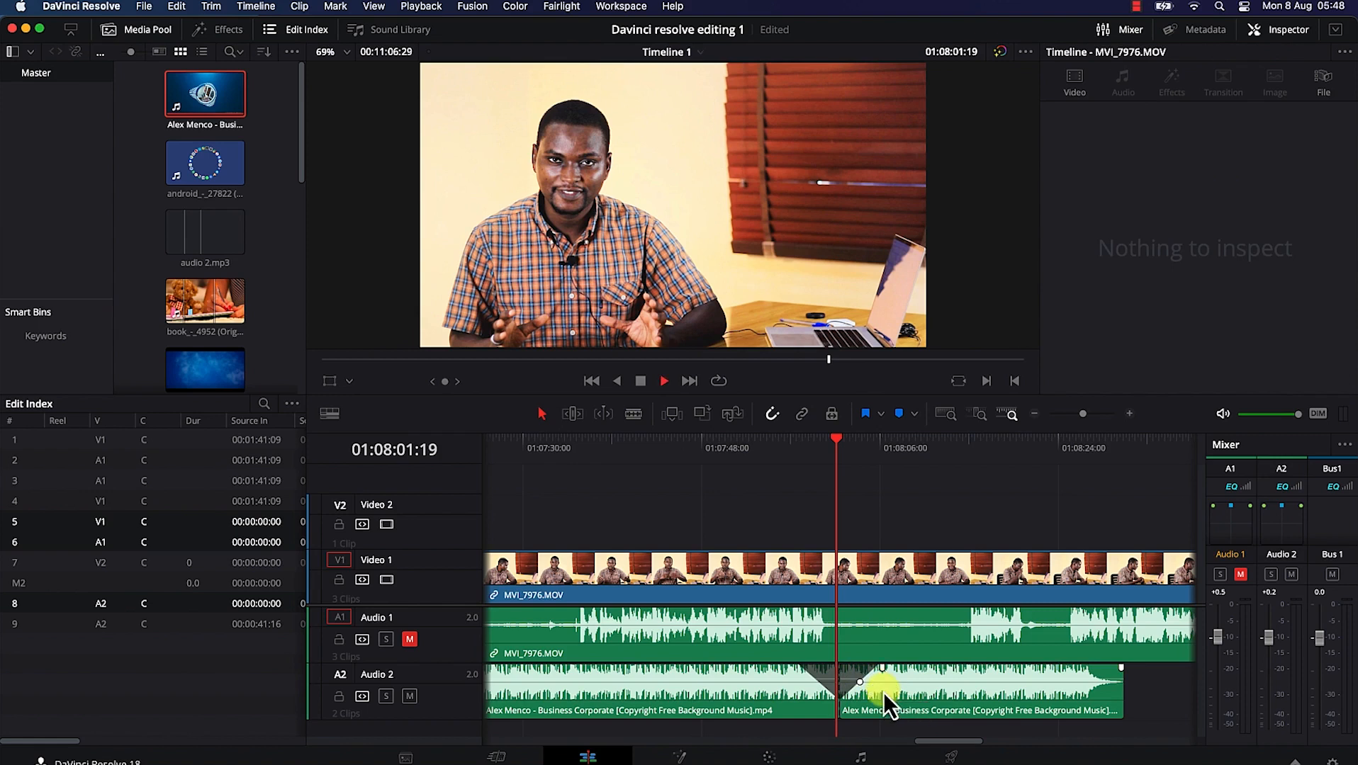
pyautogui.press('space')
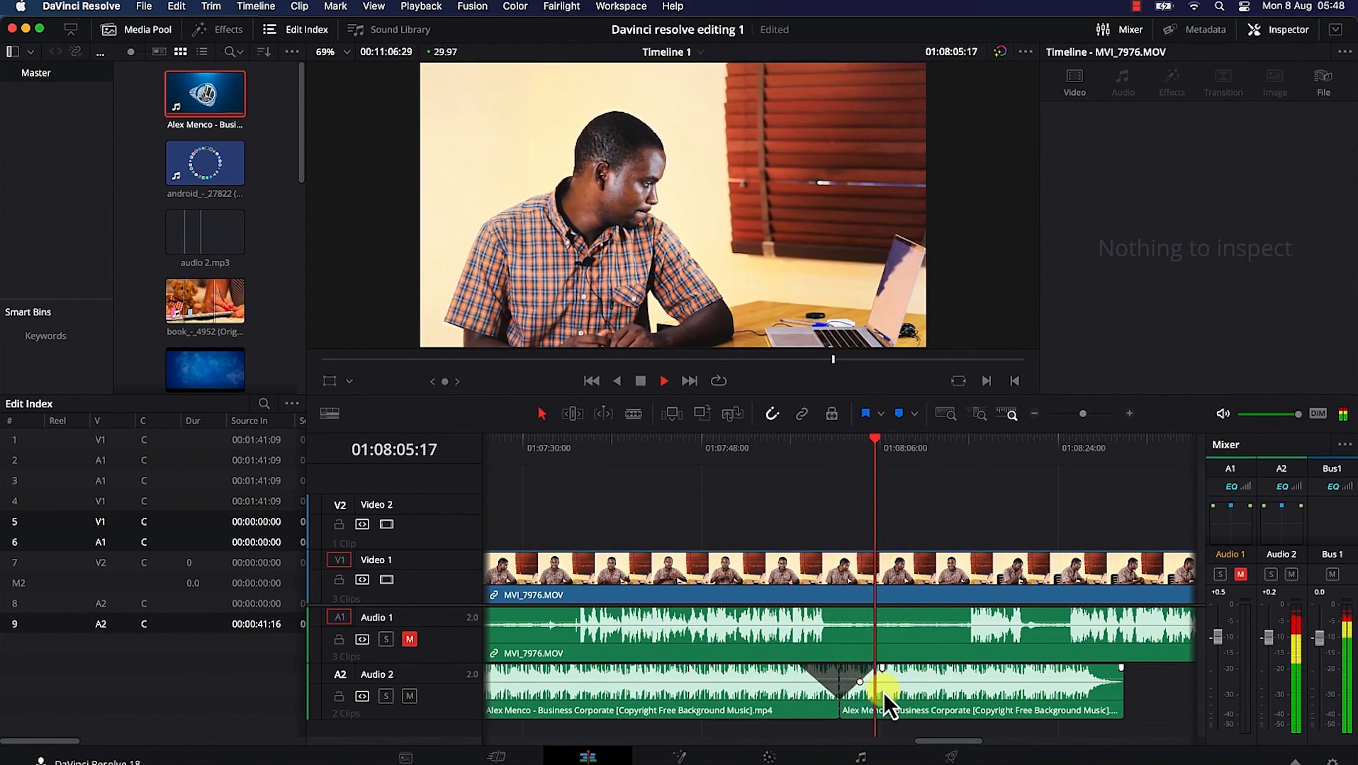
pyautogui.press('space')
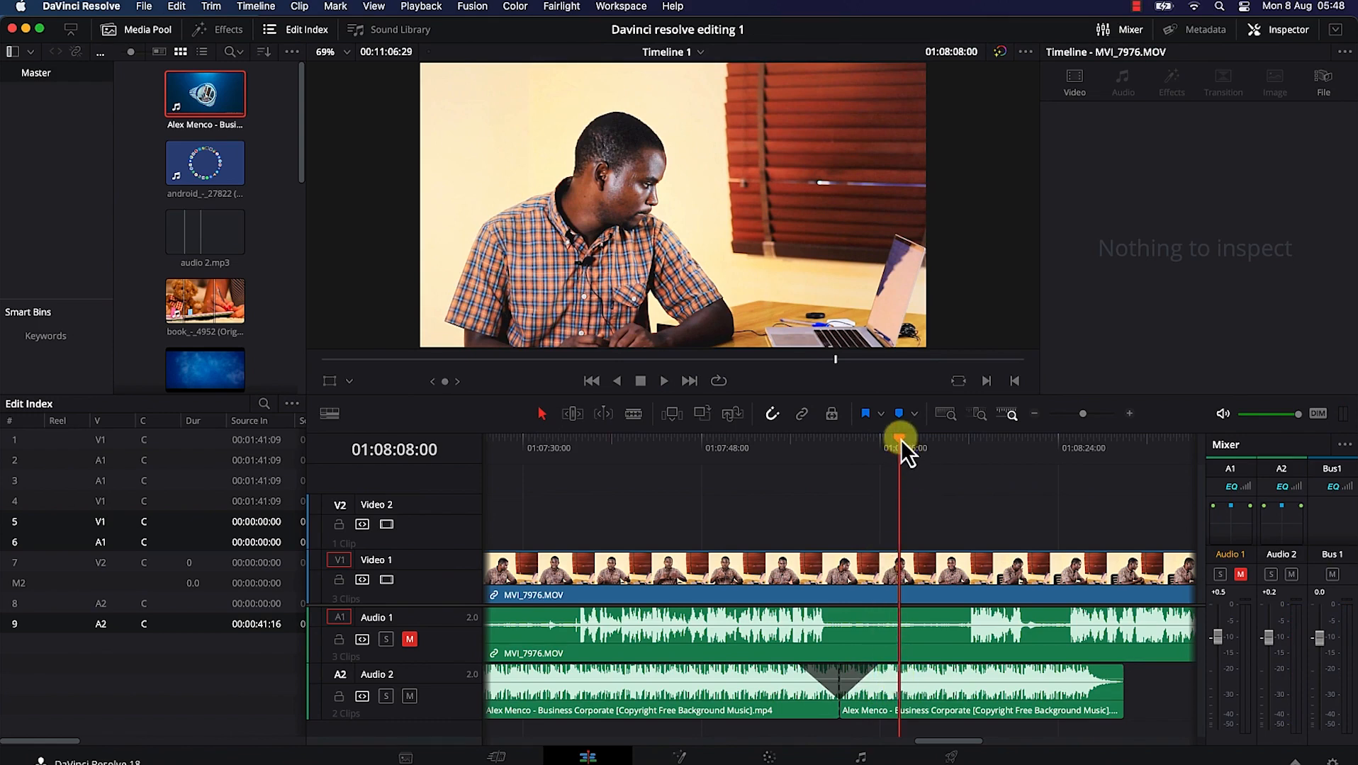
# Step: Add volume keyframes to the second music segment at 01:08:09:14 and 01:08:11:14, saving the project
pyautogui.moveTo(900, 439); pyautogui.dragTo(913, 444)
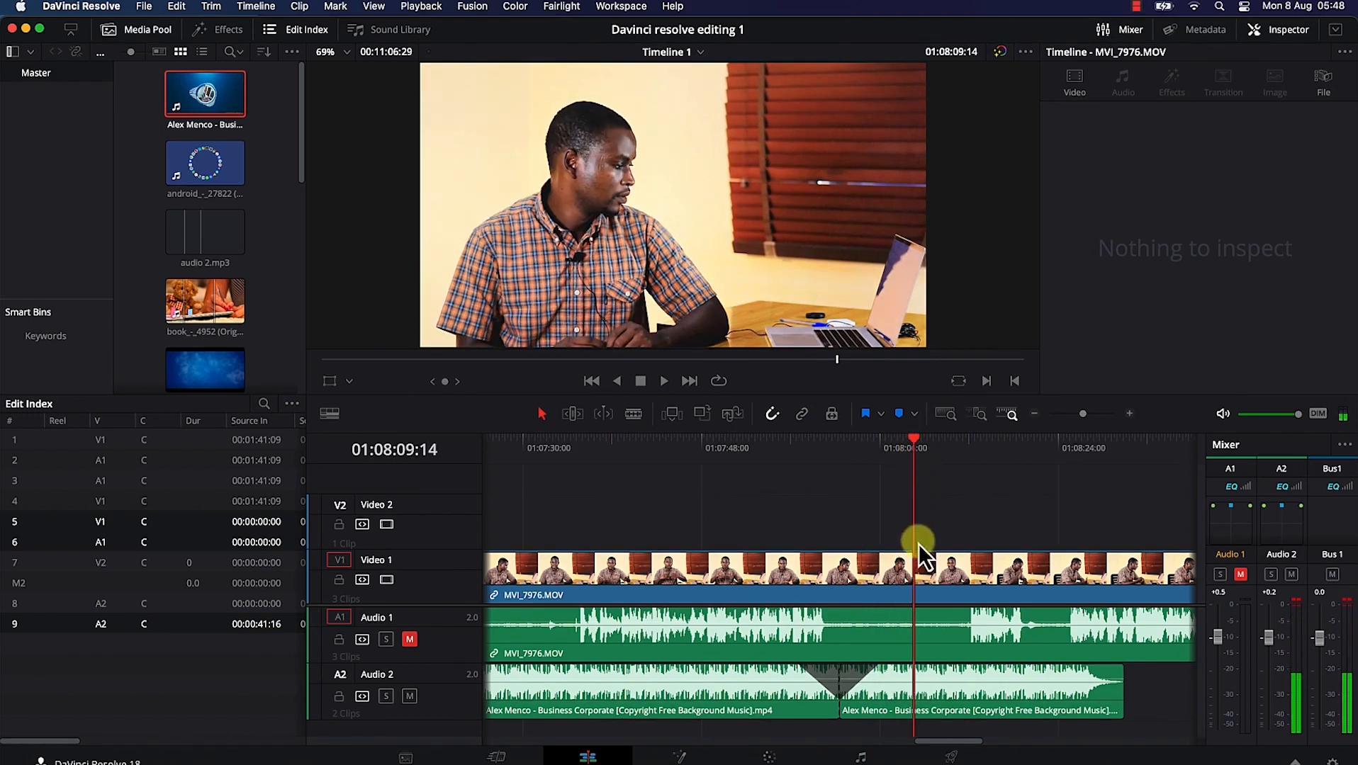
pyautogui.click(943, 678)
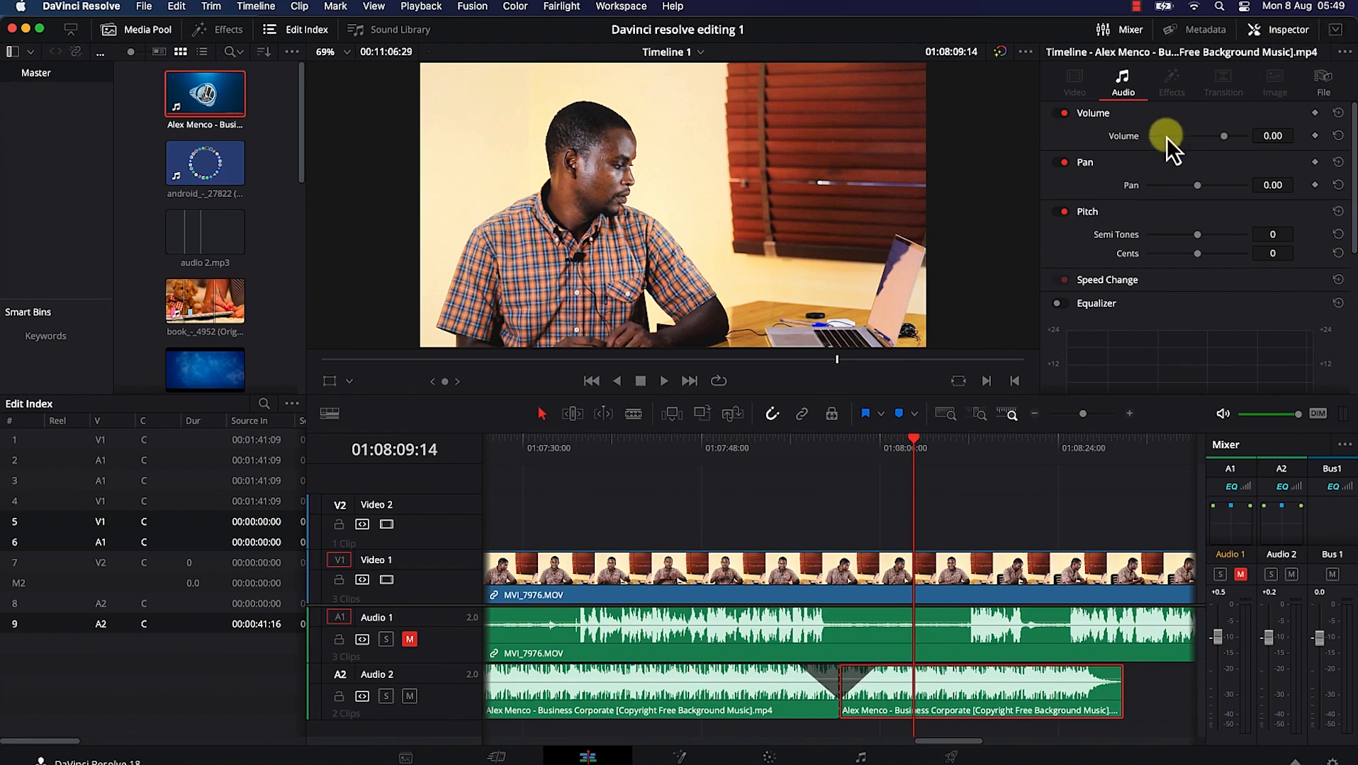
pyautogui.click(1315, 135)
pyautogui.press('super+s')
pyautogui.moveTo(913, 444); pyautogui.dragTo(933, 448)
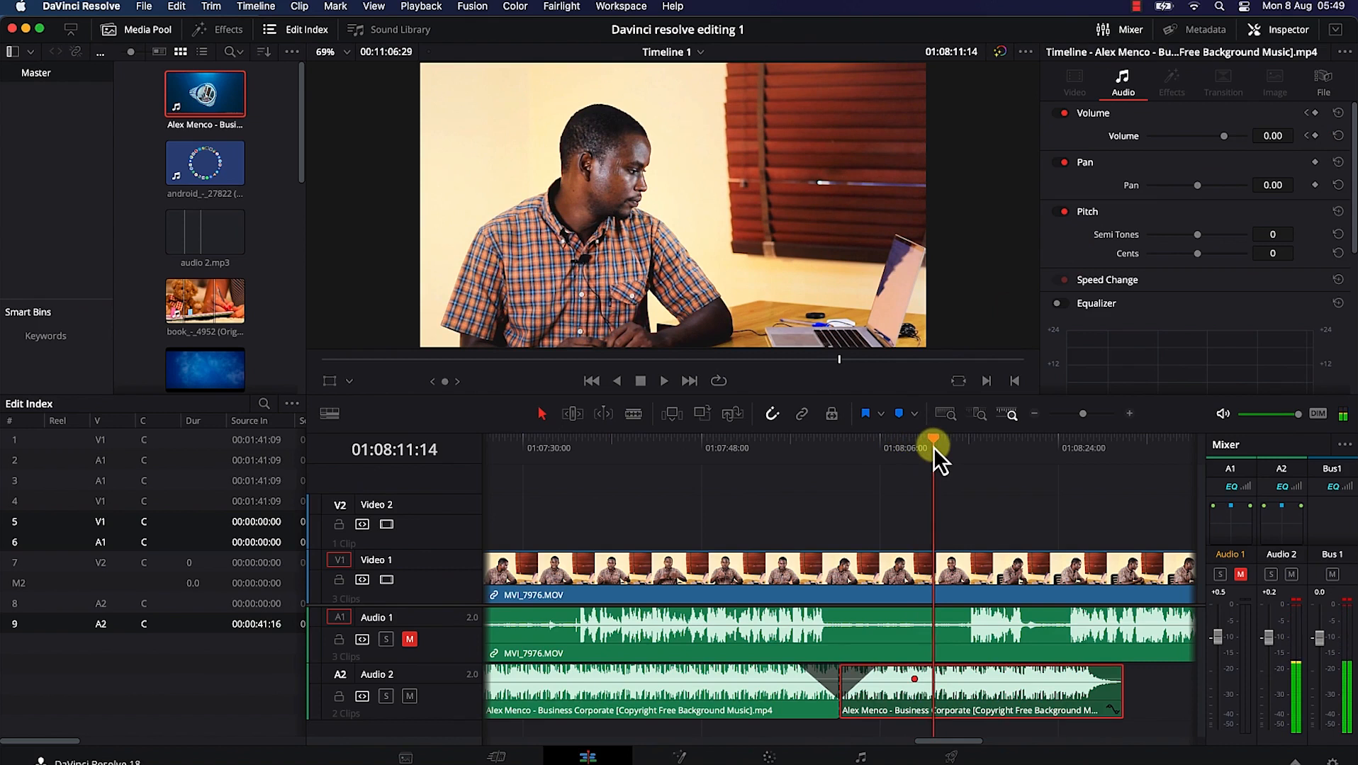
pyautogui.click(1314, 135)
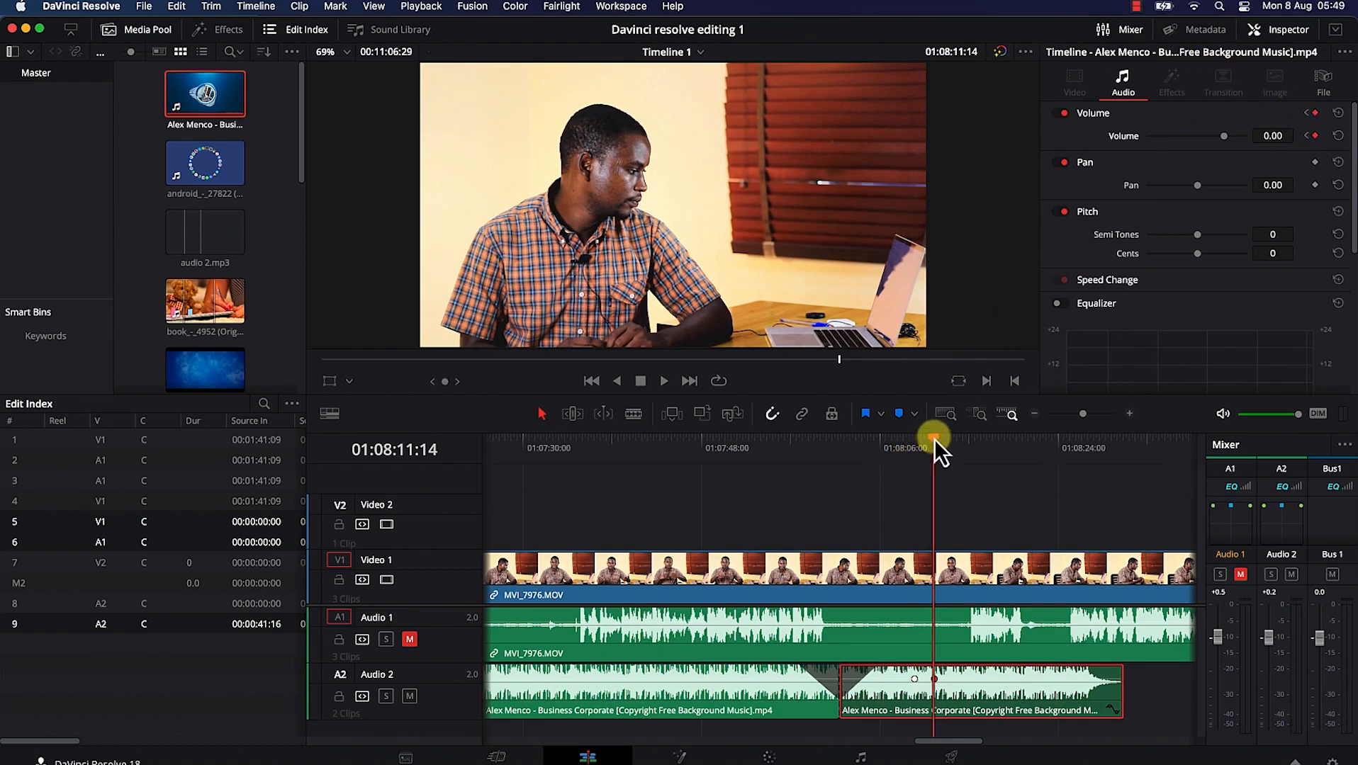
# Step: Add two more volume keyframes to the second music segment at 01:08:15:09 and 01:08:17:23
pyautogui.moveTo(934, 440); pyautogui.dragTo(971, 449)
pyautogui.click(1314, 135)
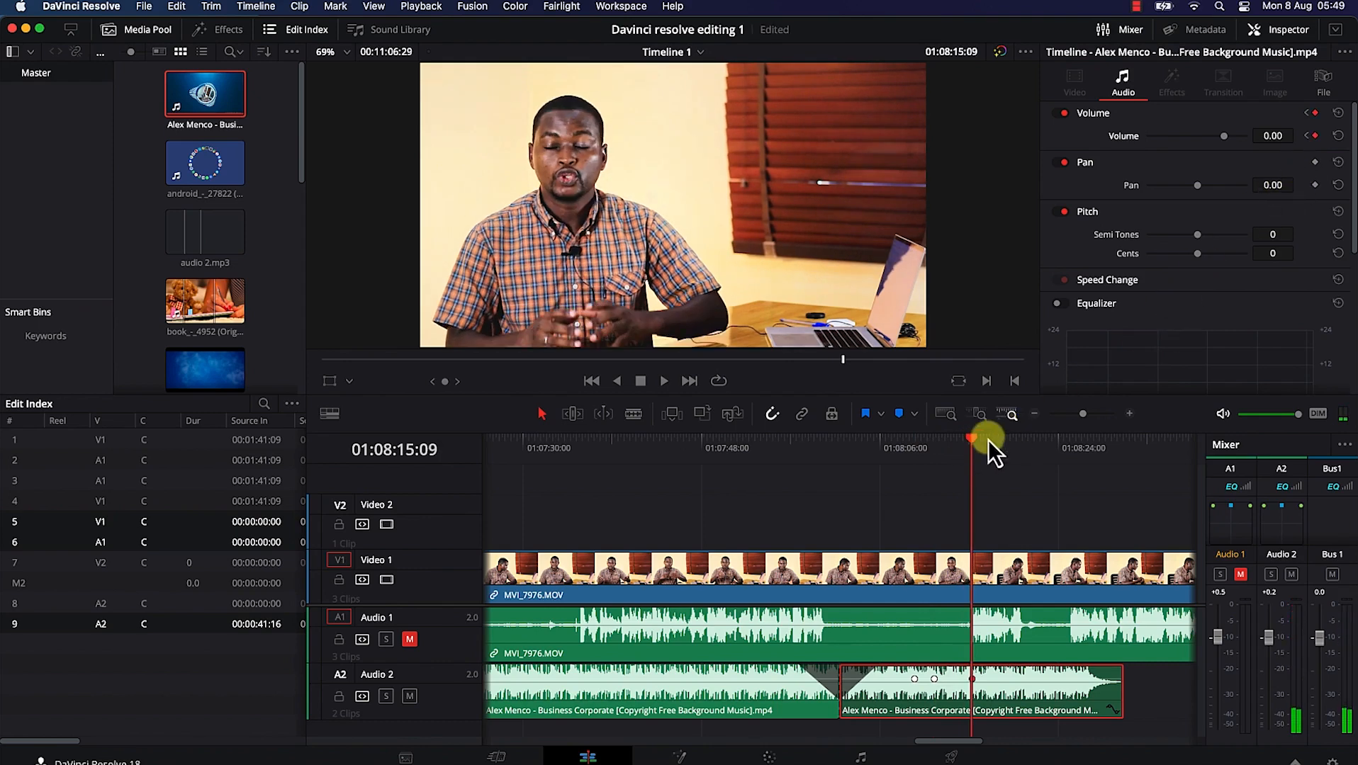
pyautogui.moveTo(973, 442); pyautogui.dragTo(996, 444)
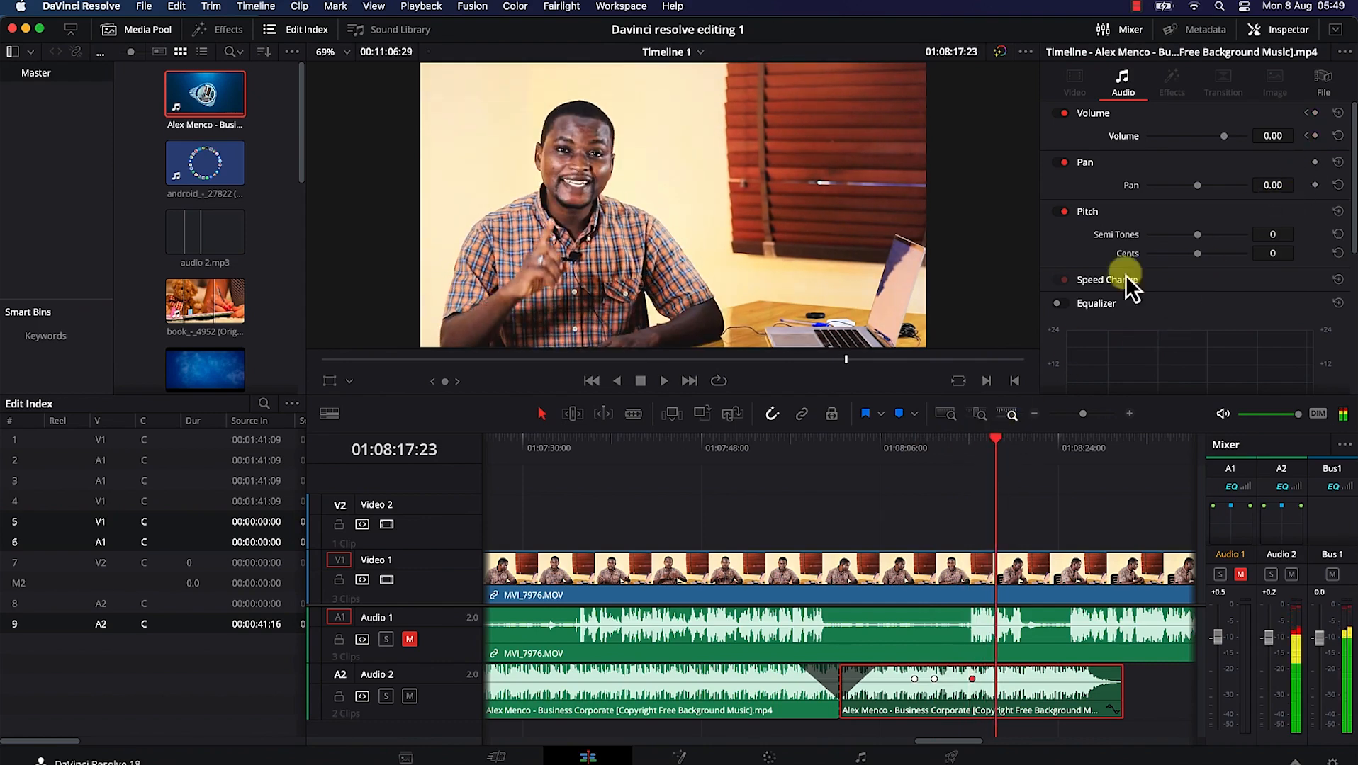
pyautogui.click(1314, 135)
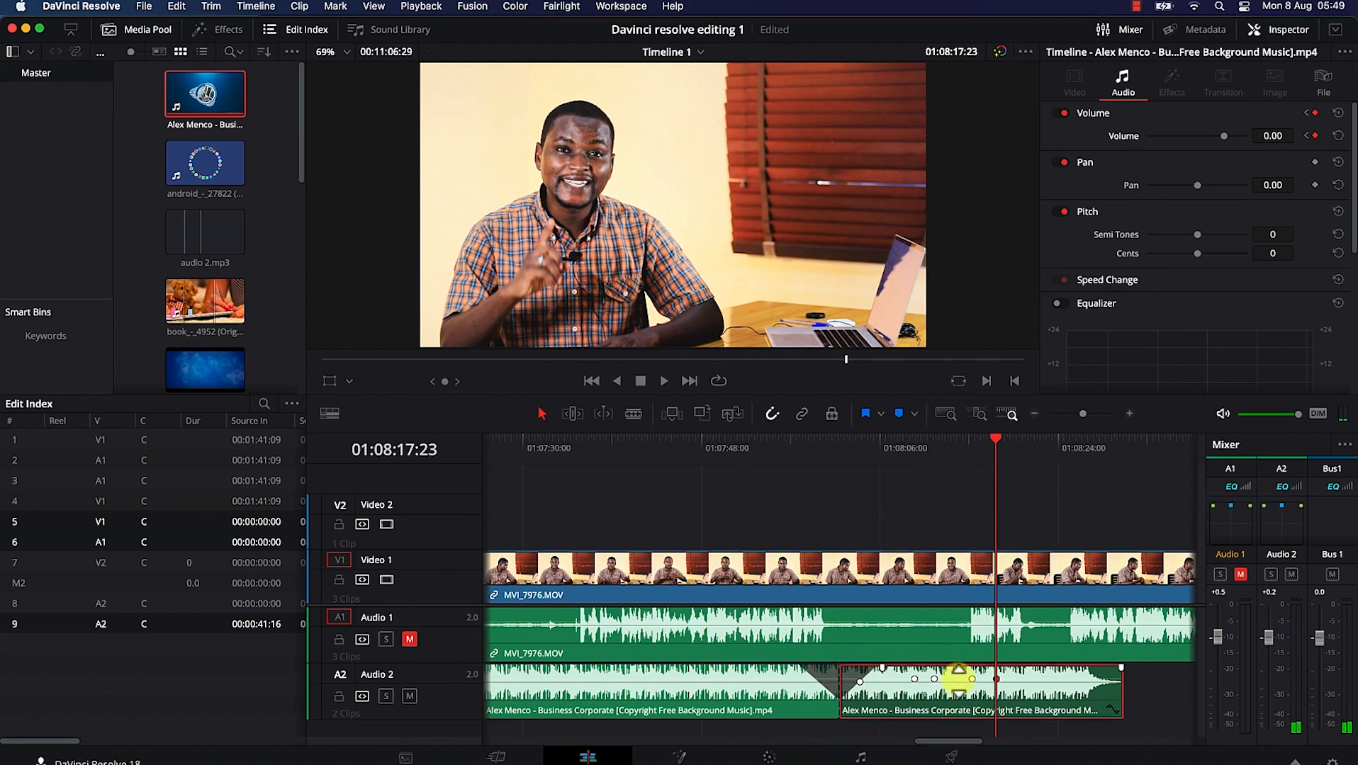
# Step: Open the second music segment's volume curve and lower the section between the two inner keyframes to about -13 dB
pyautogui.click(1114, 713)
pyautogui.scroll(-2, 1055, 726)
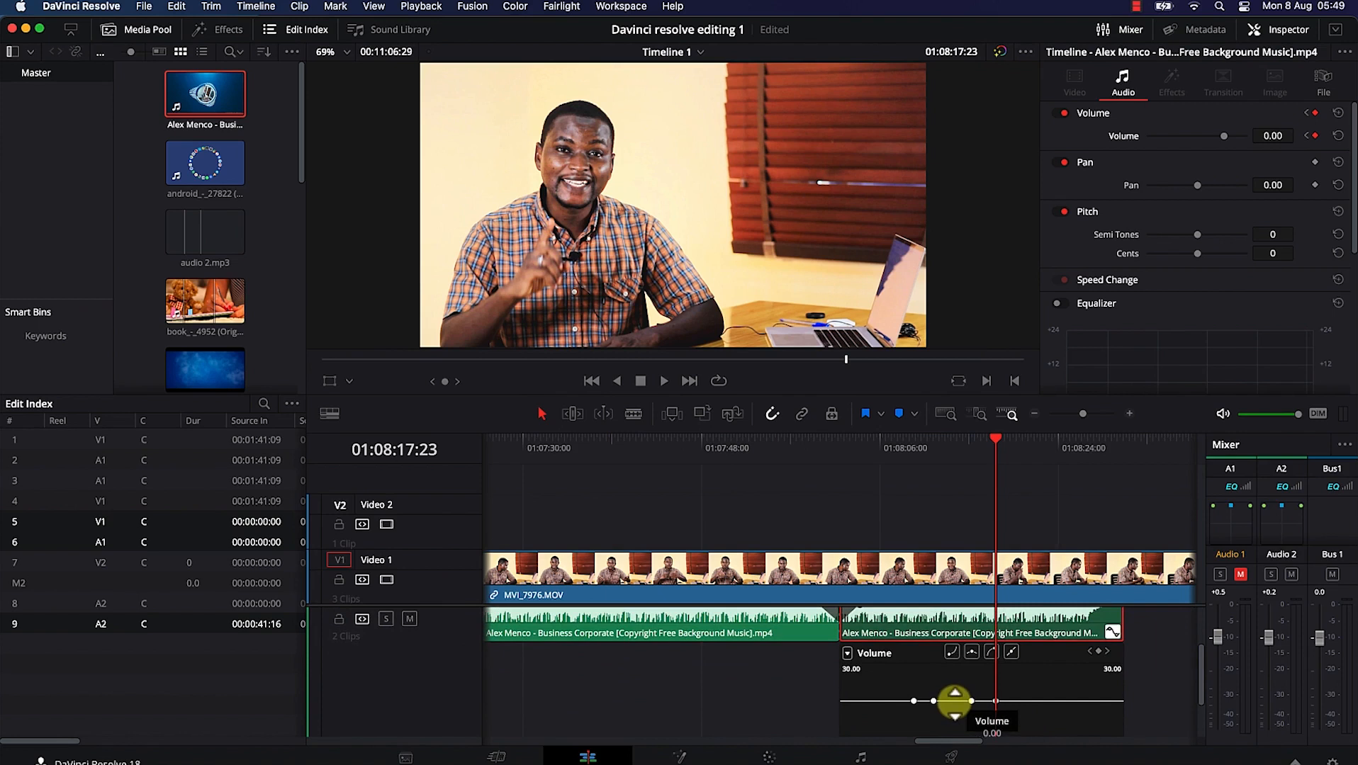
pyautogui.moveTo(955, 705); pyautogui.dragTo(946, 721)
pyautogui.click(929, 721)
pyautogui.moveTo(931, 716); pyautogui.dragTo(977, 715)
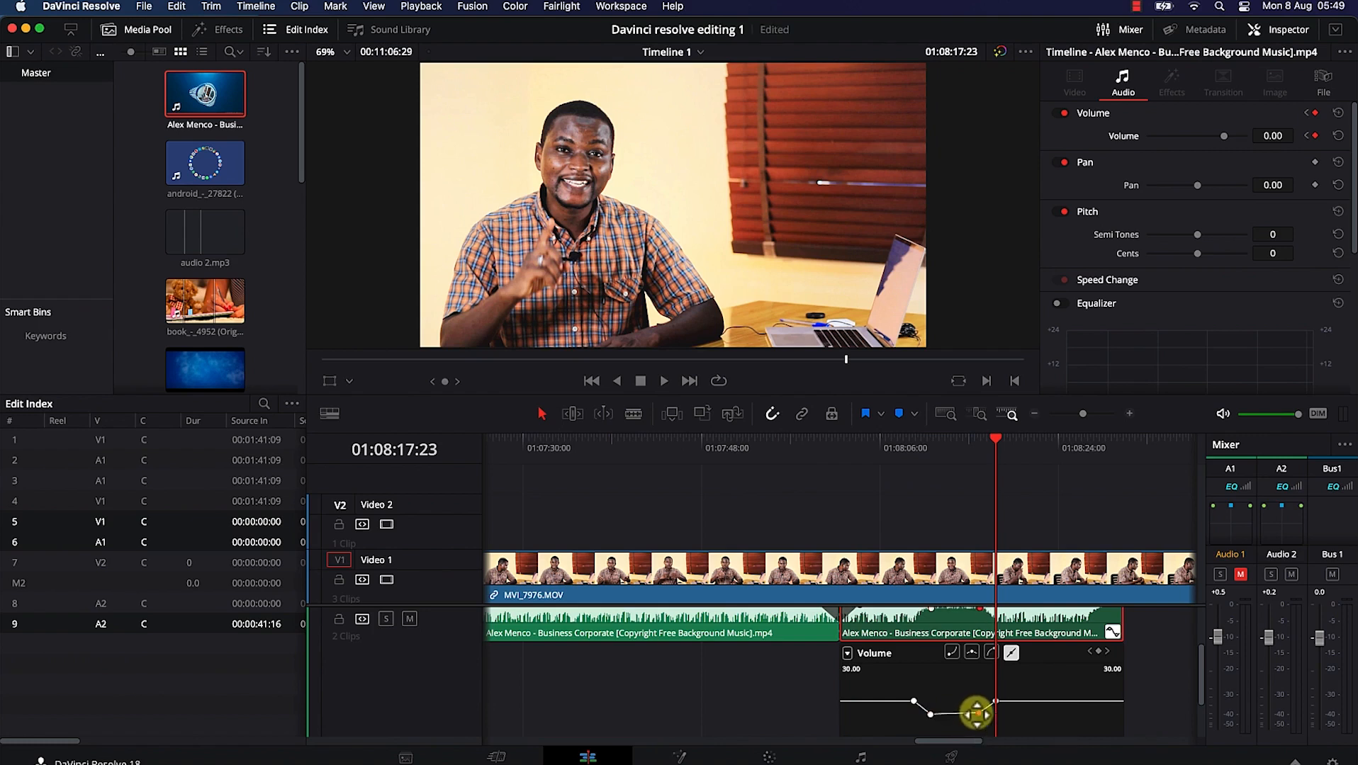
pyautogui.moveTo(958, 715)
pyautogui.mouseDown()
pyautogui.moveTo(957, 685)
pyautogui.moveTo(958, 714)
pyautogui.mouseUp()
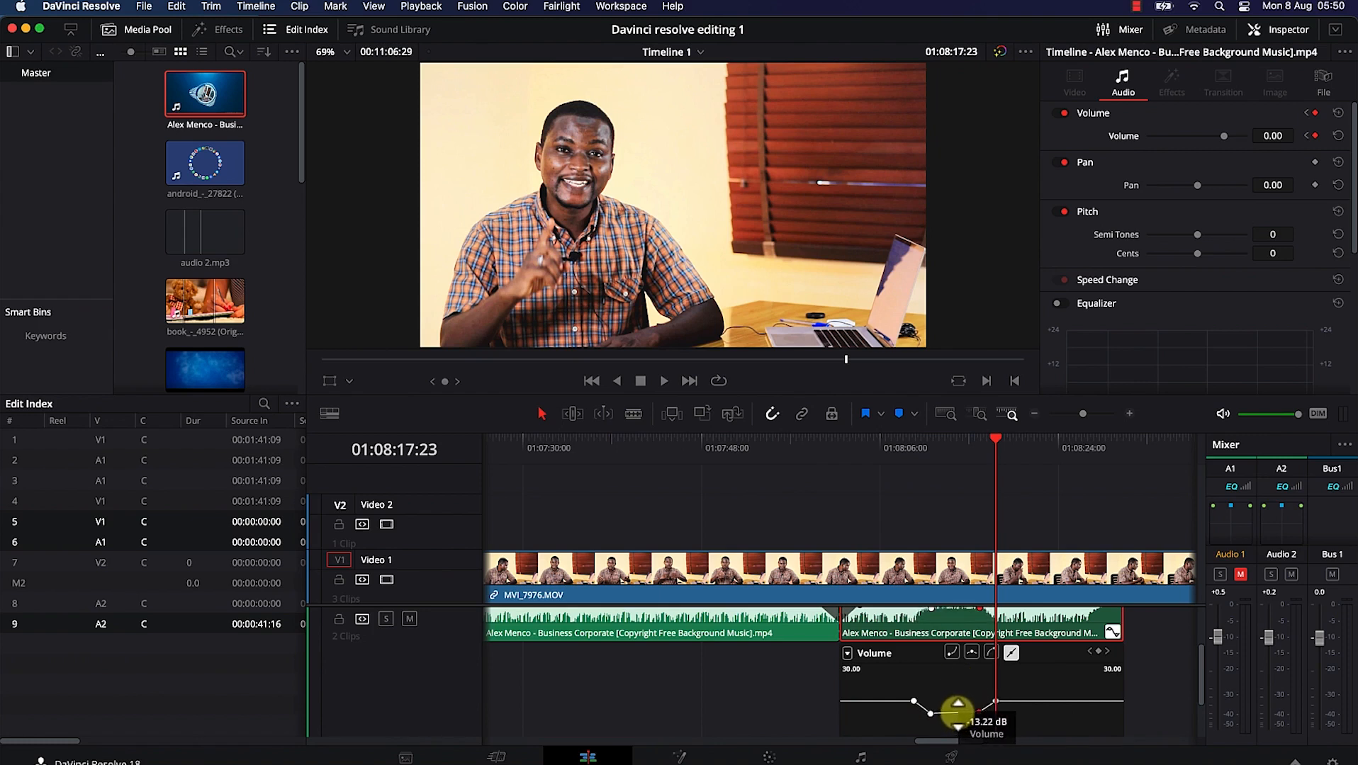